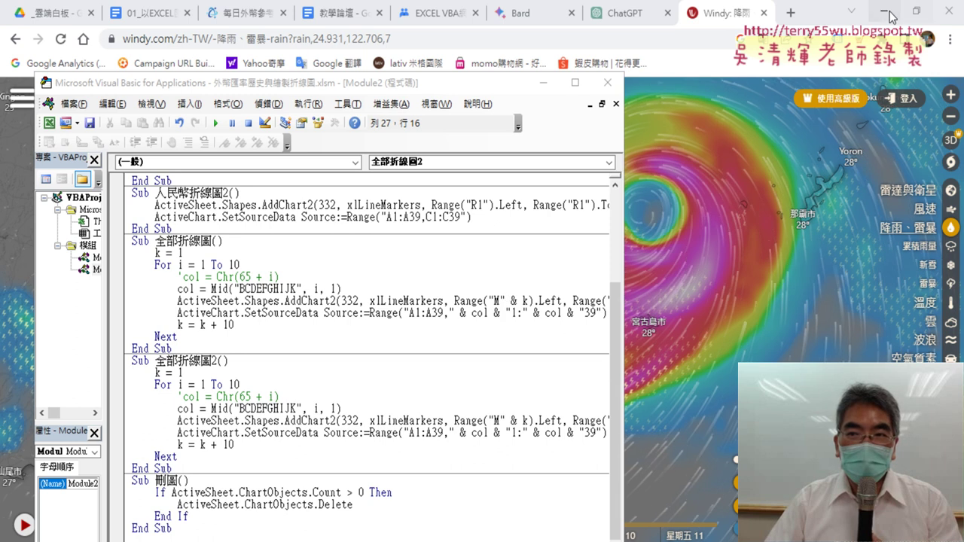
Minimize Chrome, then move and widen the VBA code window next to Excel's exchange-rate data.
left_click(874, 12)
mouse_move(420, 87)
left_mouse_down()
mouse_move(489, 43)
mouse_move(638, 28)
left_mouse_up()
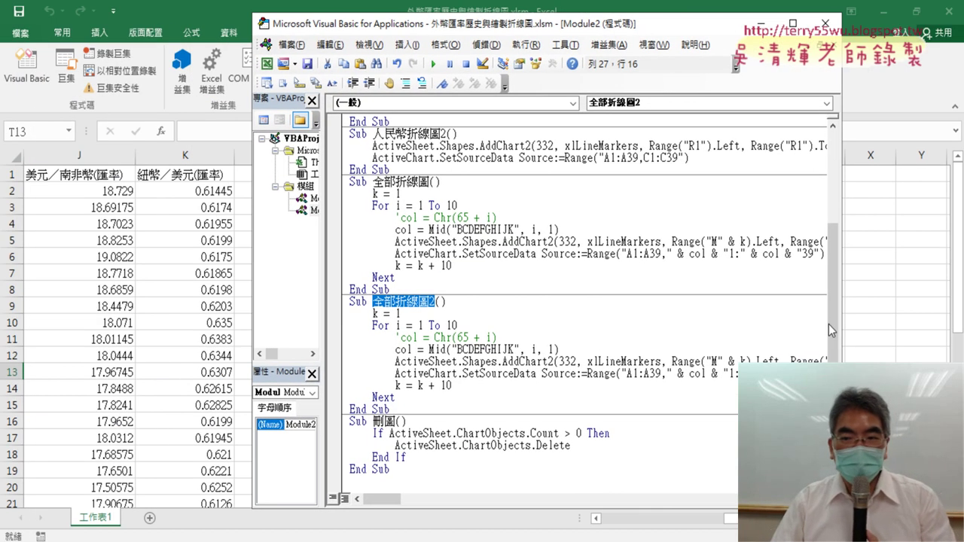
left_click_drag(840, 330, 909, 330)
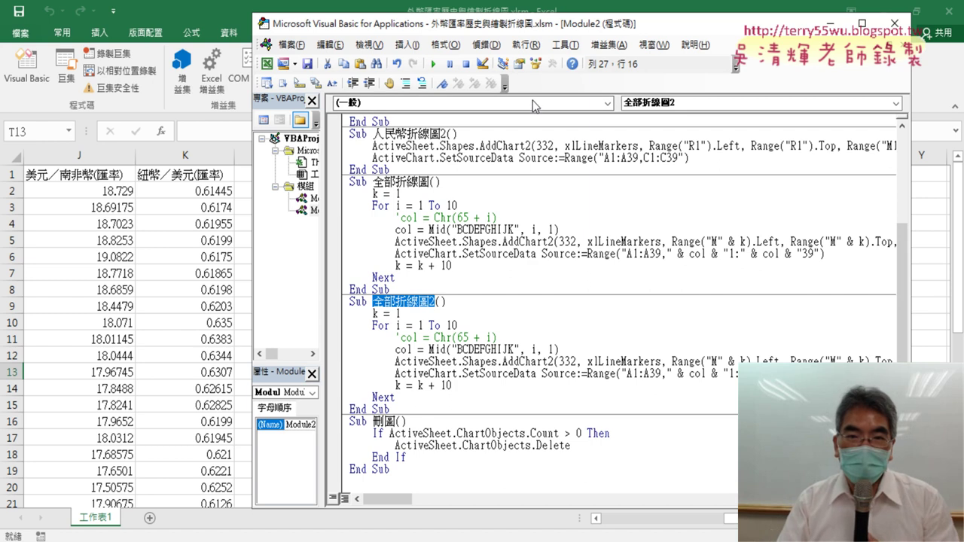
left_click_drag(550, 32, 469, 34)
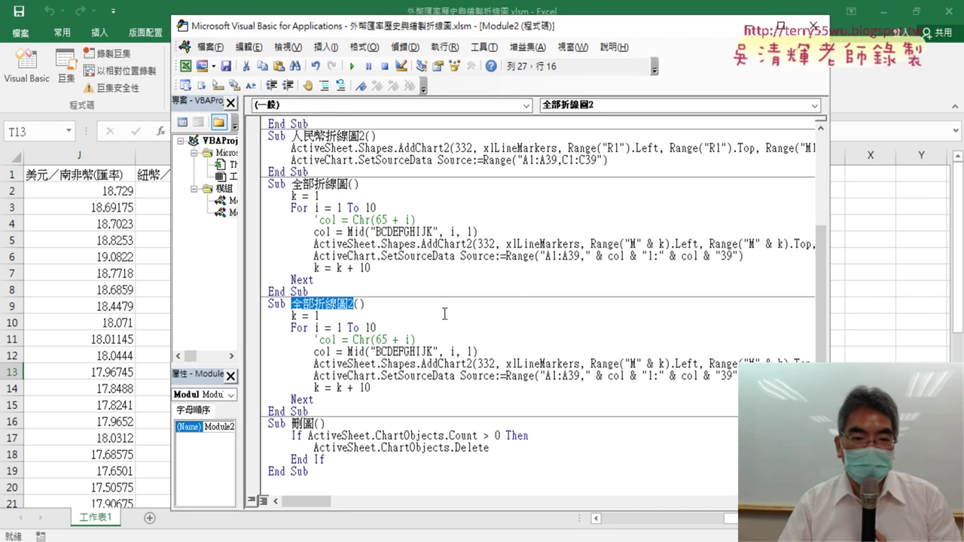
left_click(400, 335)
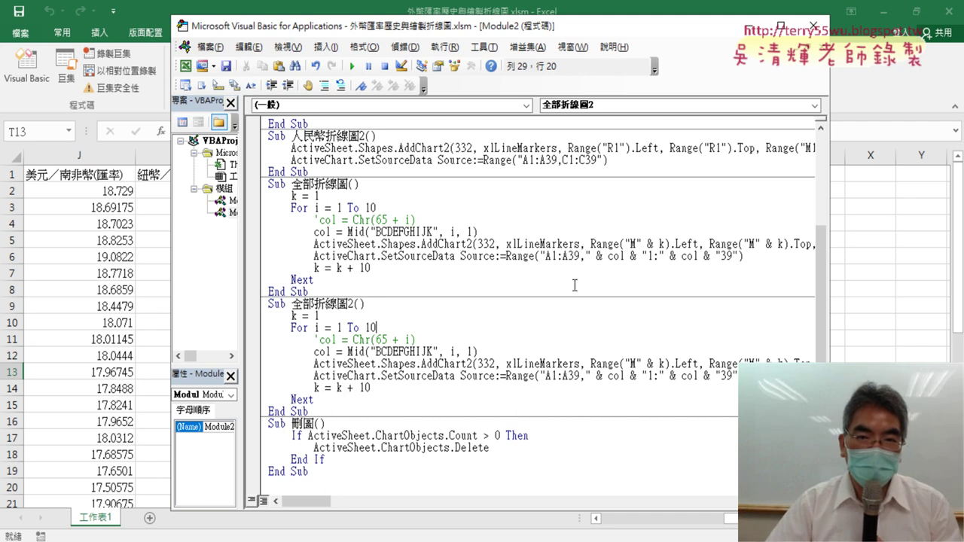
Set the code font size to 14 on the Editor Format tab of Tools > Options.
left_click(494, 49)
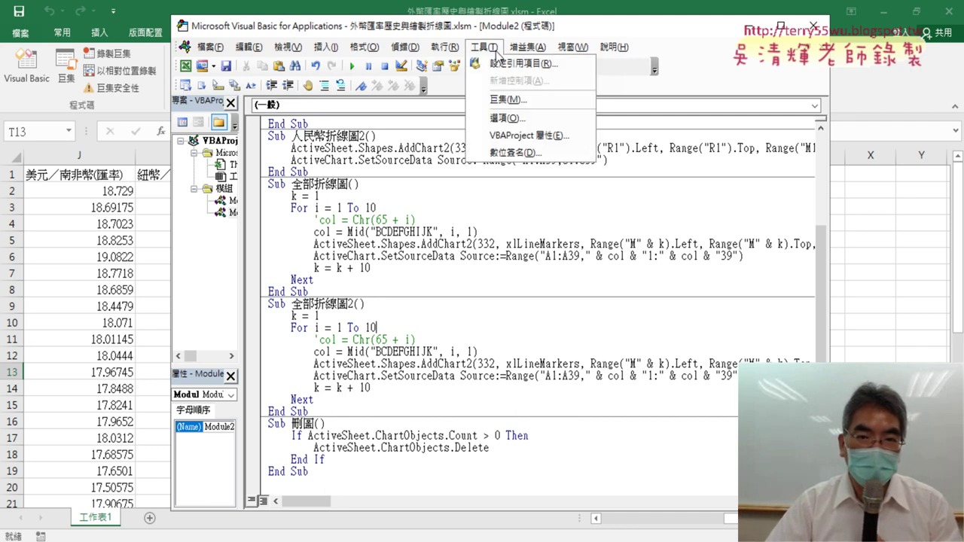
left_click(506, 119)
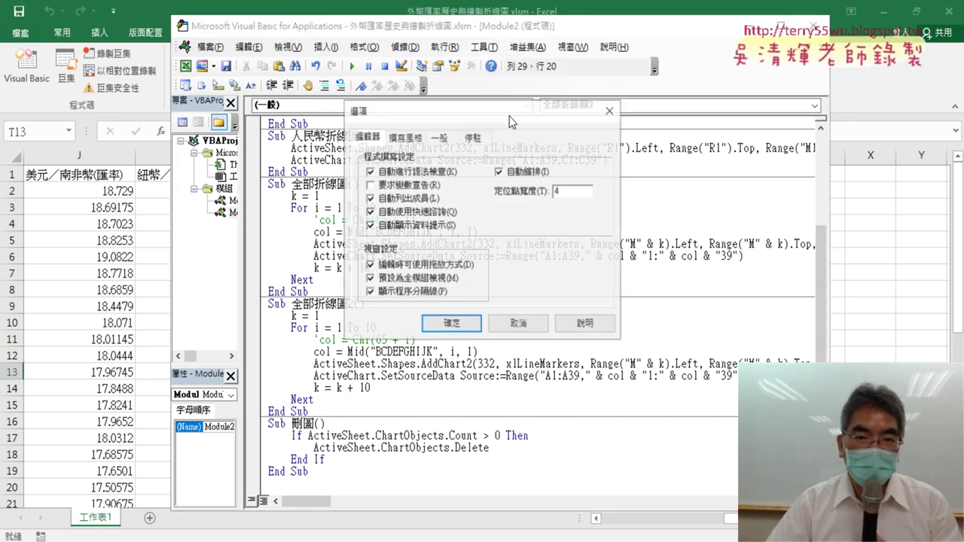
left_click(407, 137)
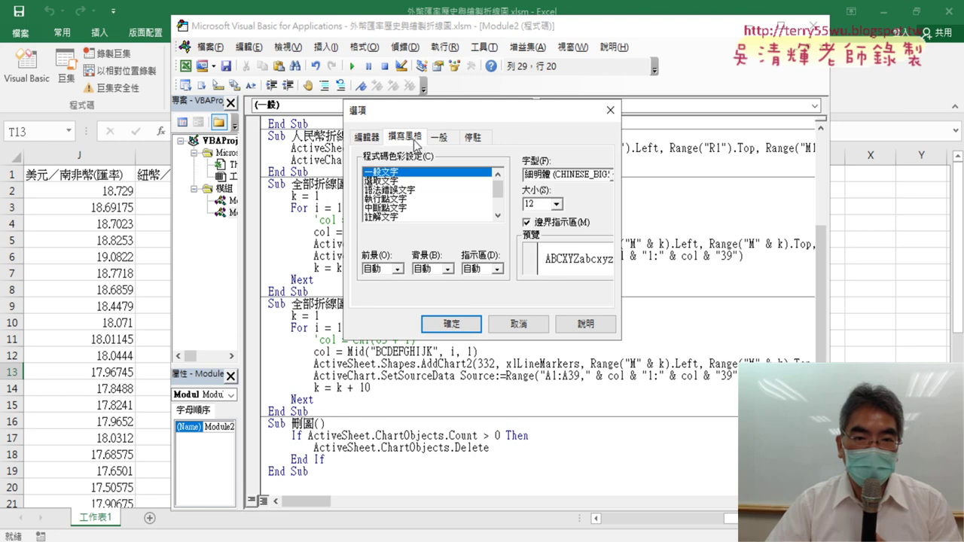
left_click(557, 204)
left_click(547, 227)
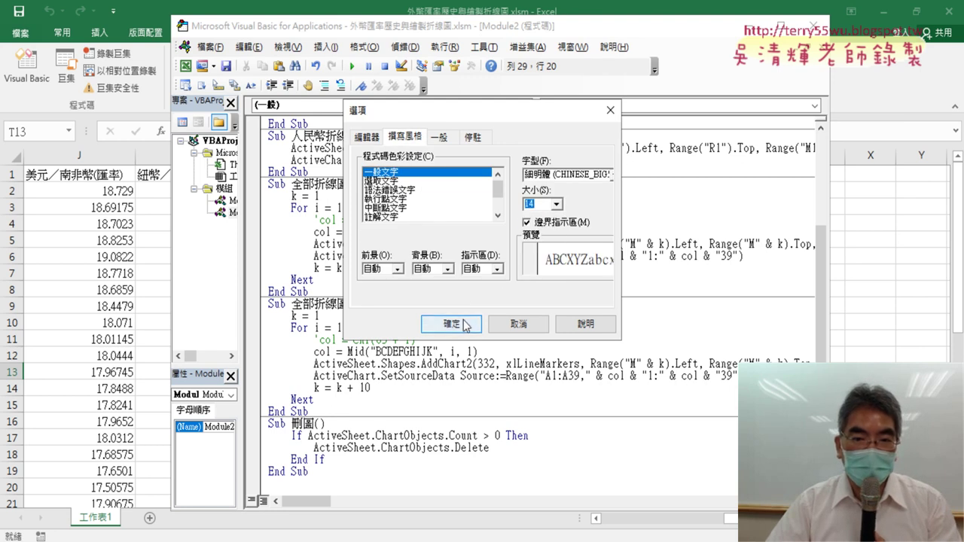
left_click(451, 324)
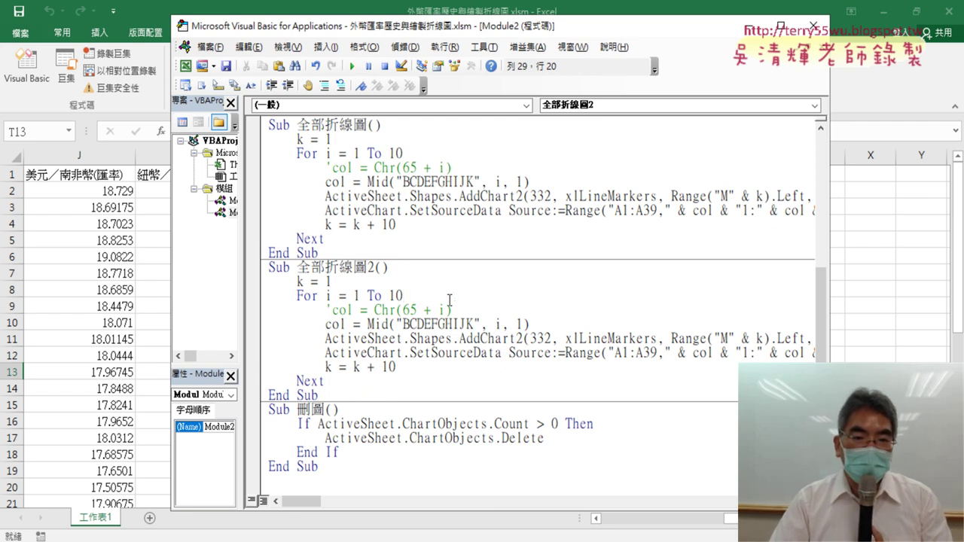
left_click_drag(299, 298, 406, 297)
left_click(413, 297)
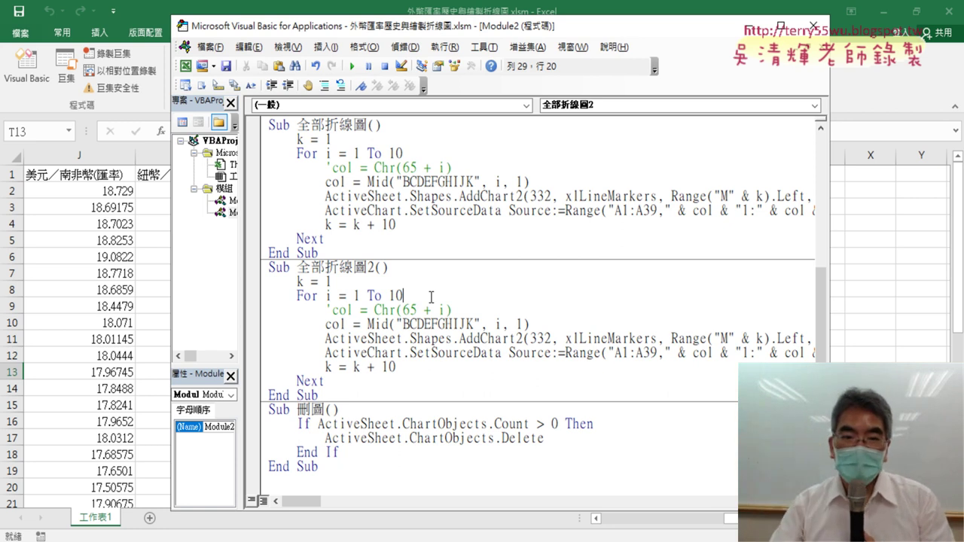
left_click_drag(410, 296, 297, 298)
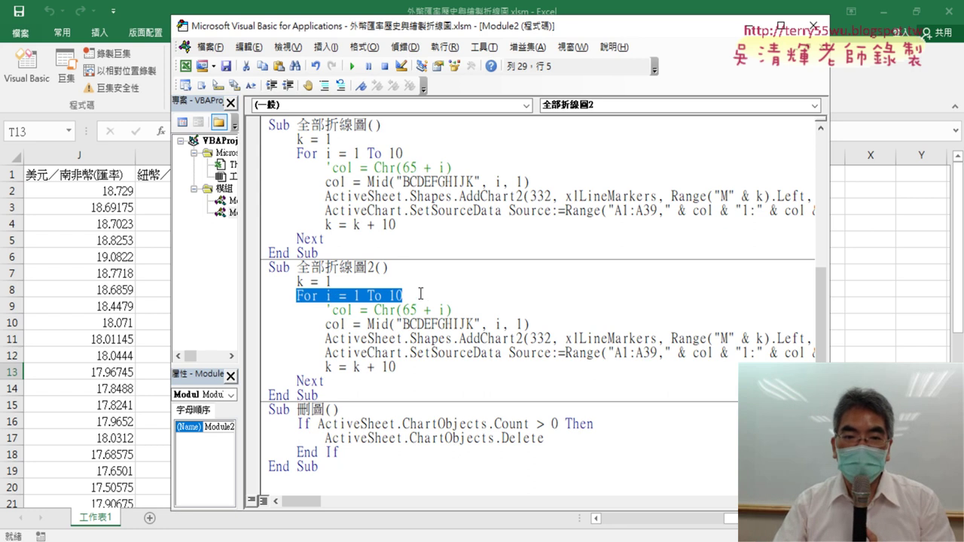
left_click(420, 294)
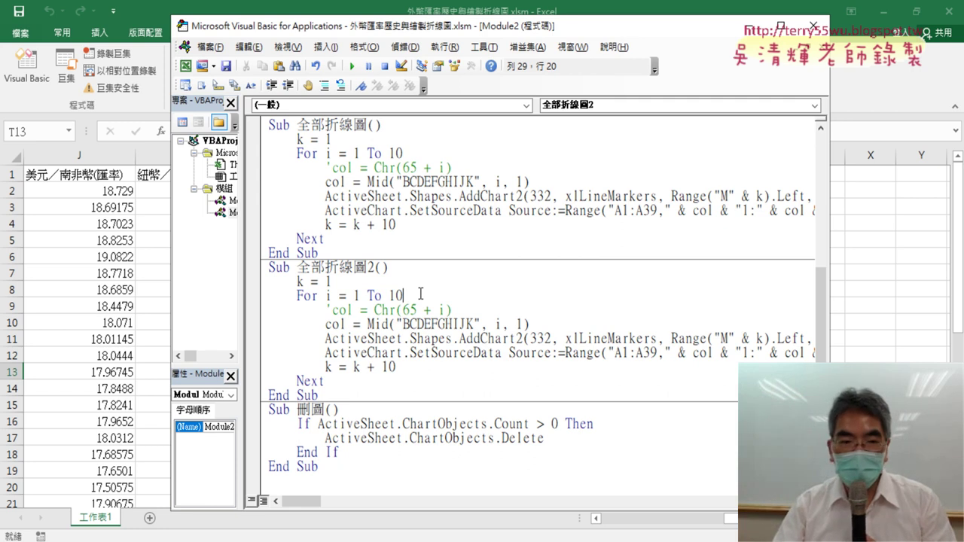
Insert an indented line below For i = 1 To 10, begin an if statement, and dismiss the compile error.
key("Return")
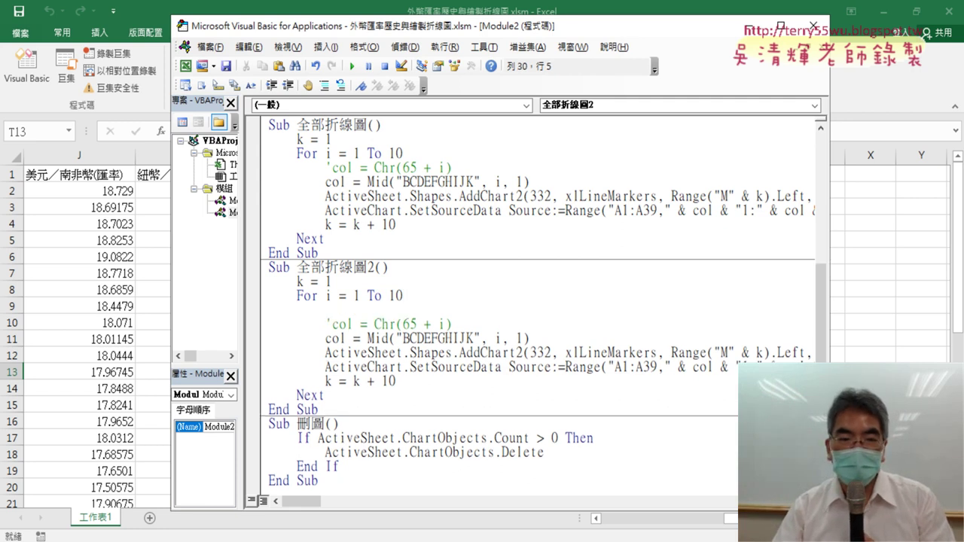
key("Tab")
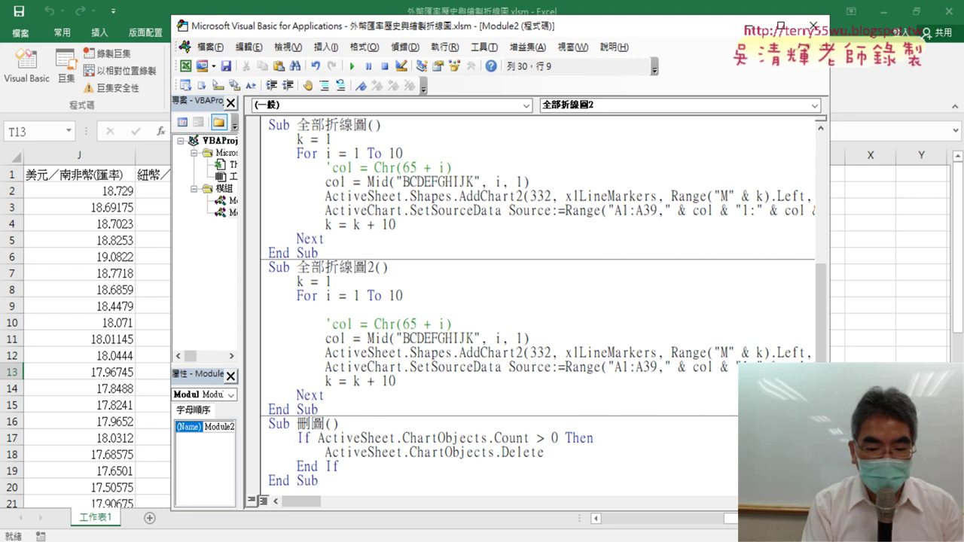
type("ㄈㄞ")
key("Escape")
type("i")
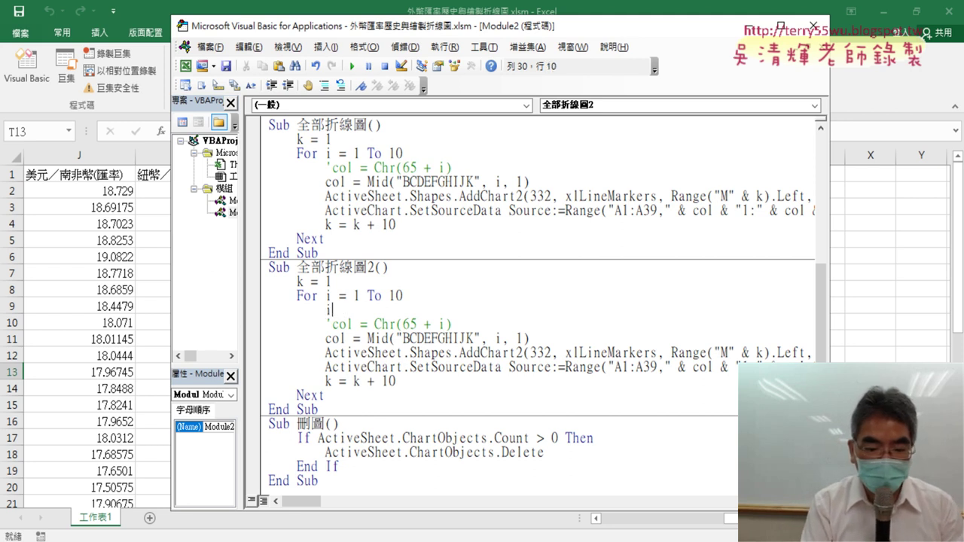
type("f i mod 2")
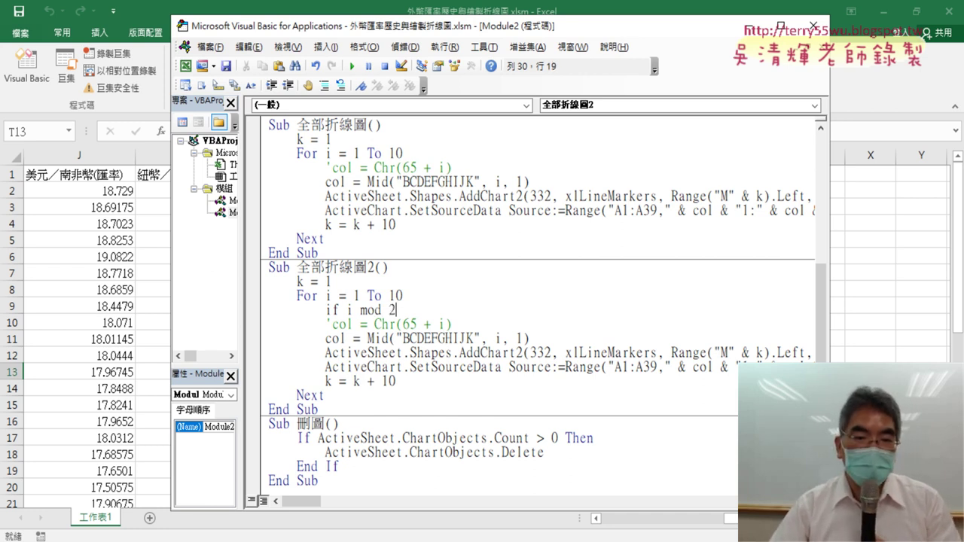
left_click(326, 296)
left_click(470, 339)
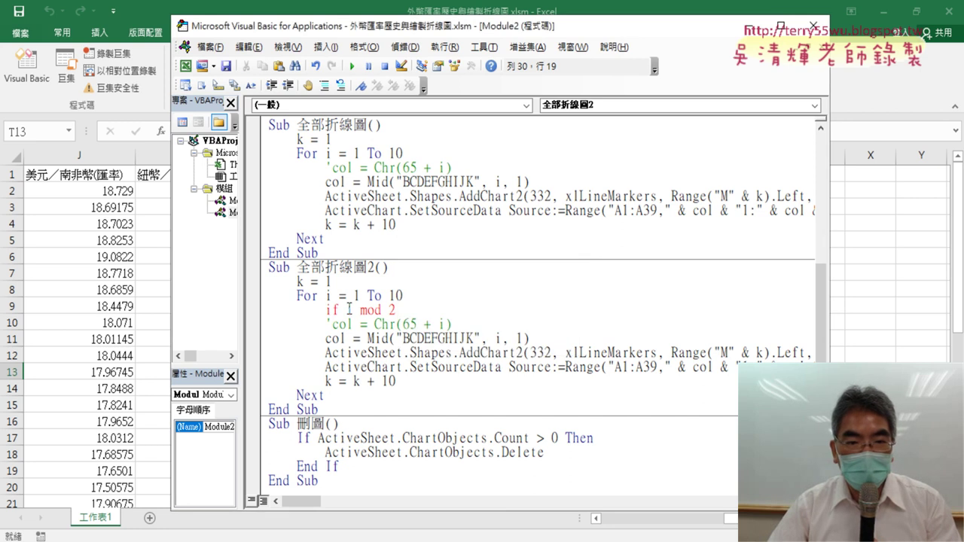
Complete the condition so the line reads if i mod 2=1.
double_click(349, 309)
left_click_drag(351, 309, 399, 310)
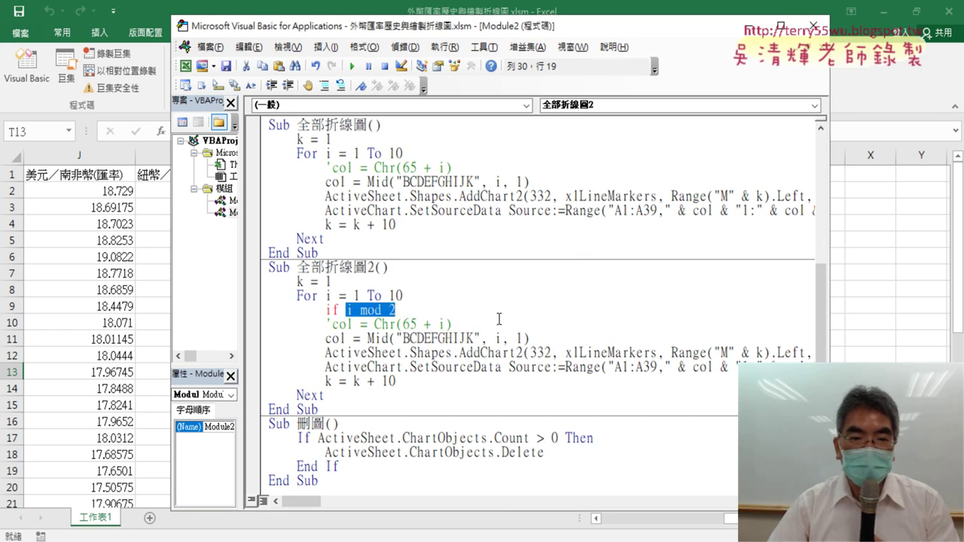
key("End")
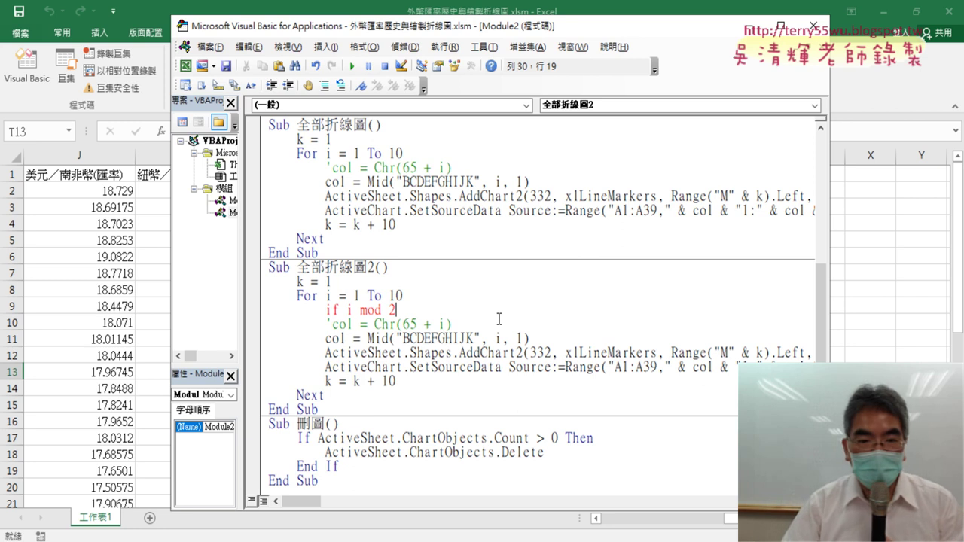
type("=1")
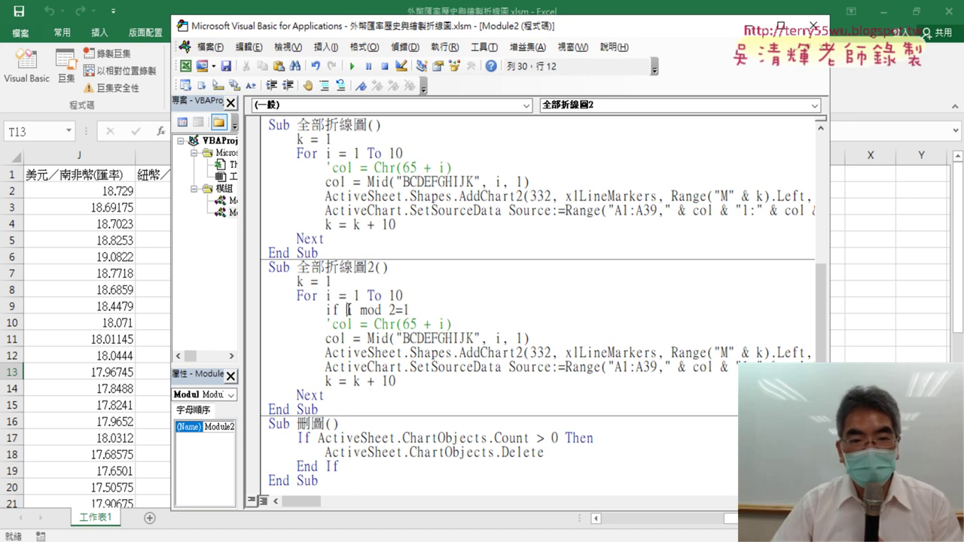
left_click_drag(346, 310, 410, 309)
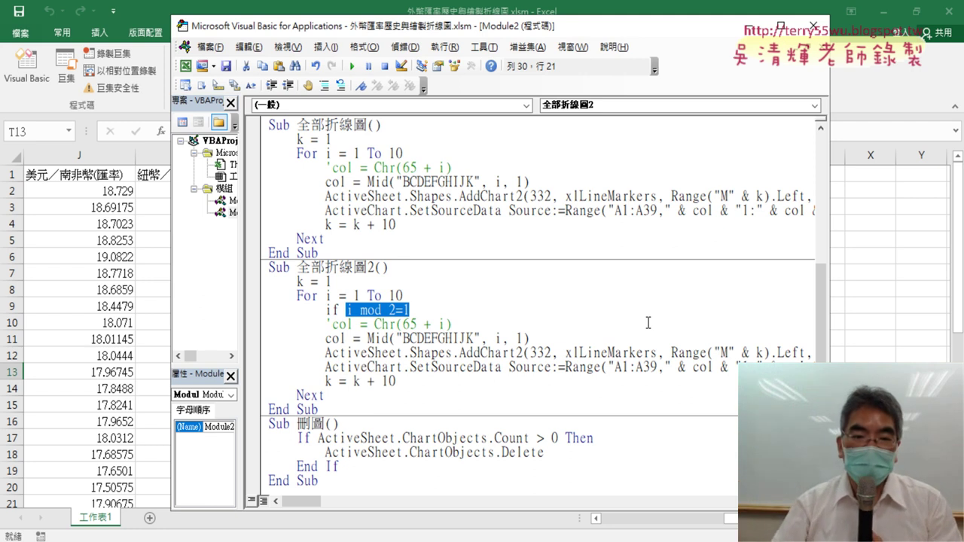
Dismiss the missing-Then error and append Then to the If i Mod 2 = 1 line.
left_click(471, 339)
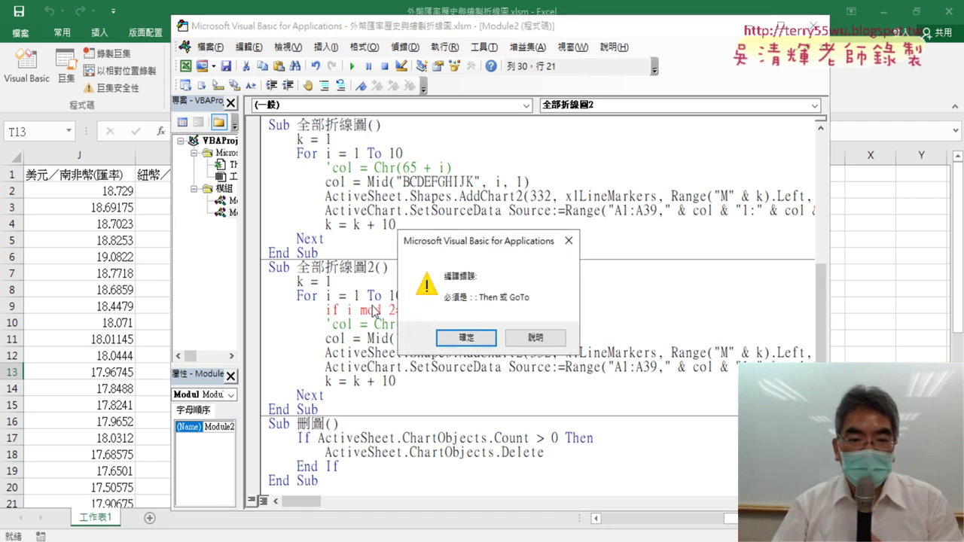
left_click(465, 338)
left_click_drag(396, 310, 354, 310)
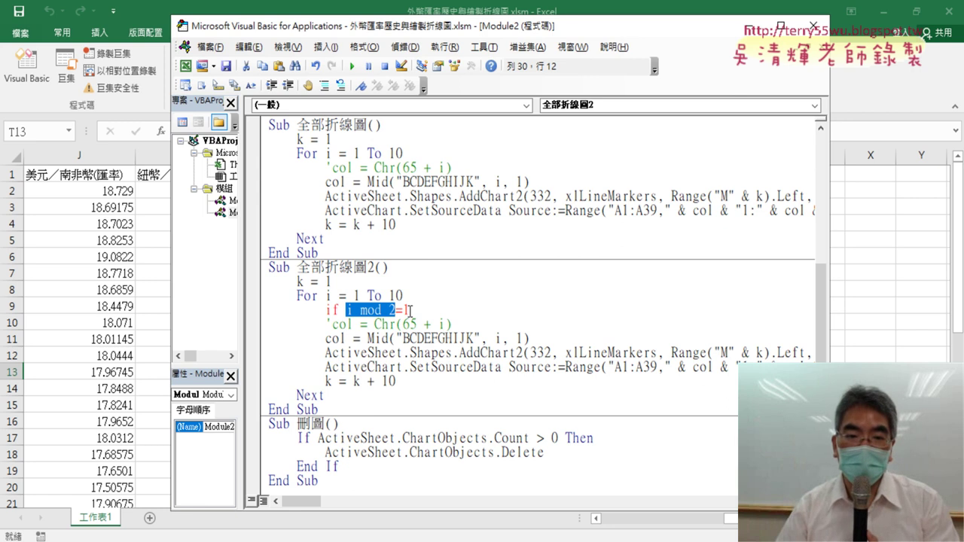
left_click(410, 310)
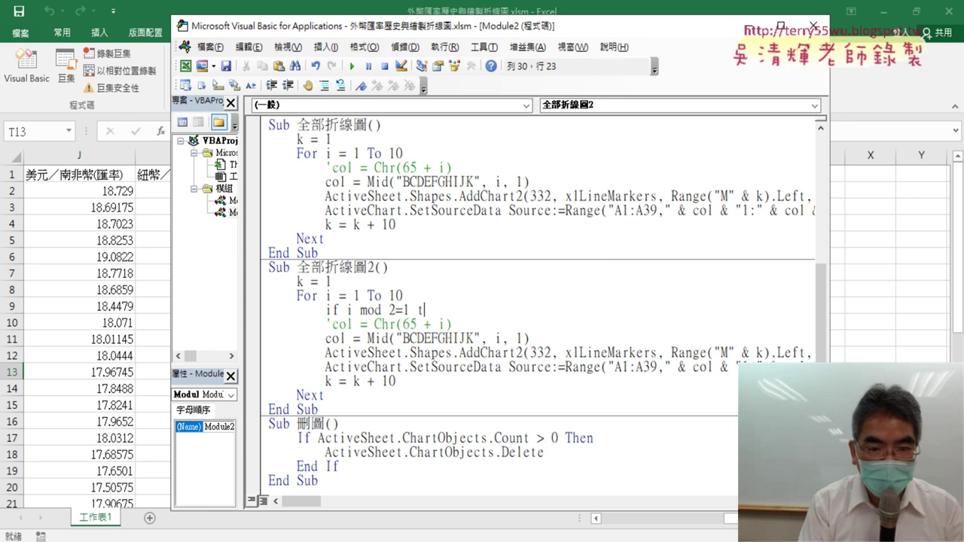
type("then")
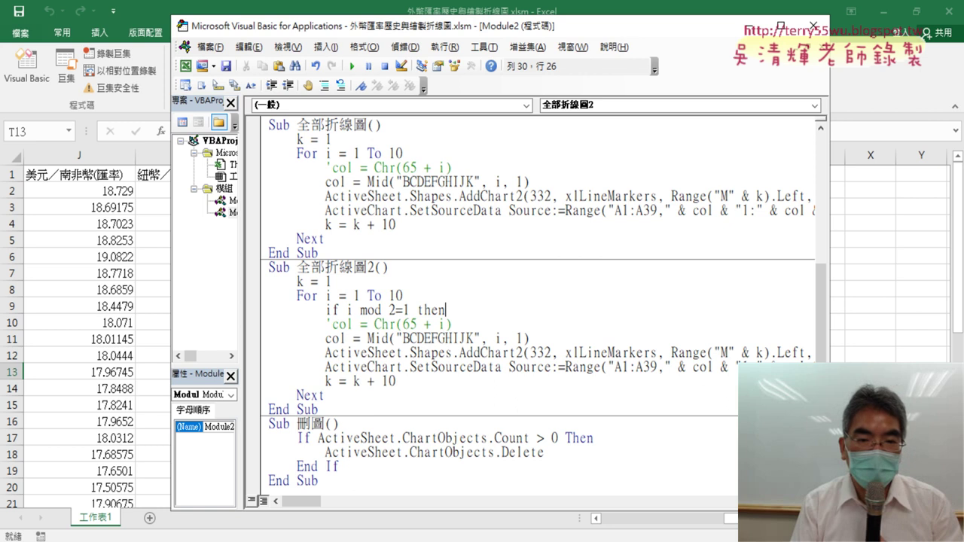
key("Return")
key("Return")
Add Else and End If lines below the If line.
type("e")
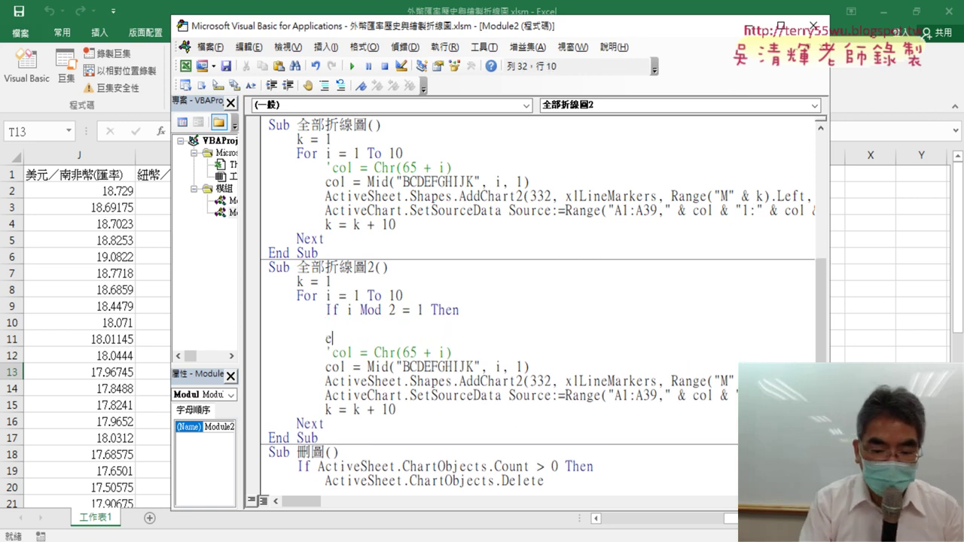
type("lse")
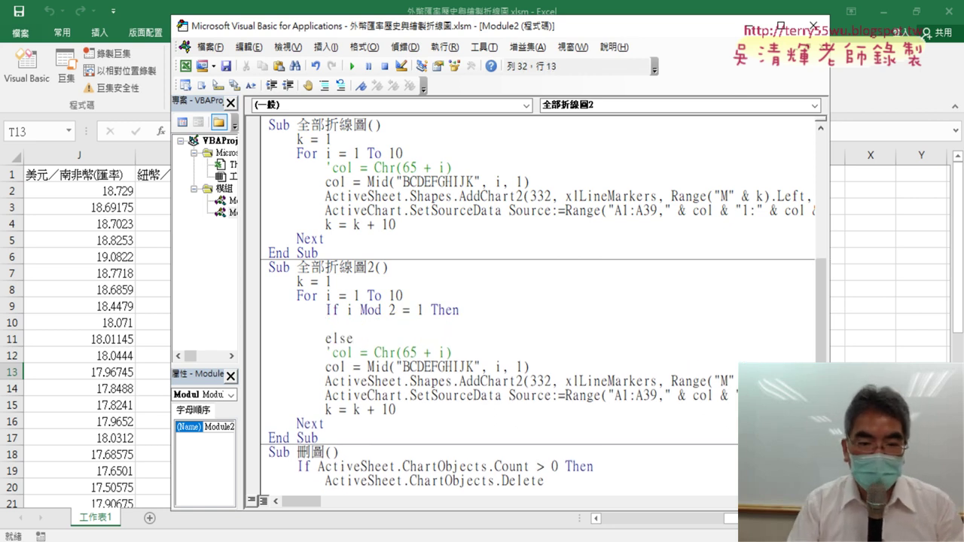
key("Return")
key("Return")
type("en")
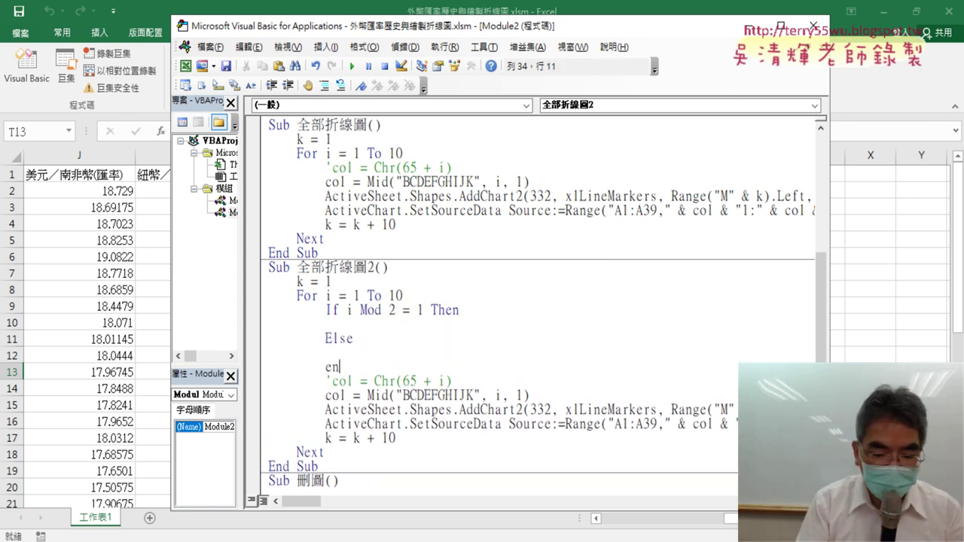
type("d if")
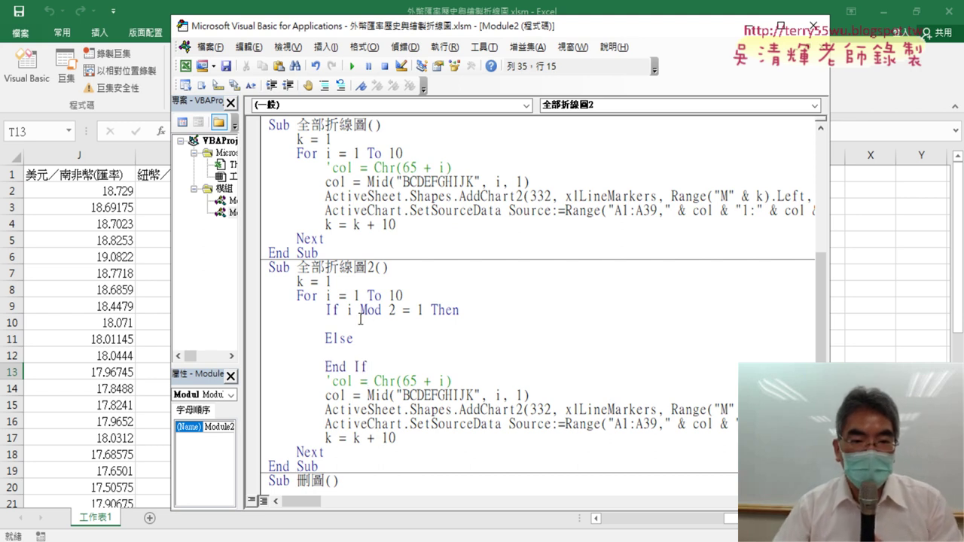
left_click_drag(347, 312, 426, 311)
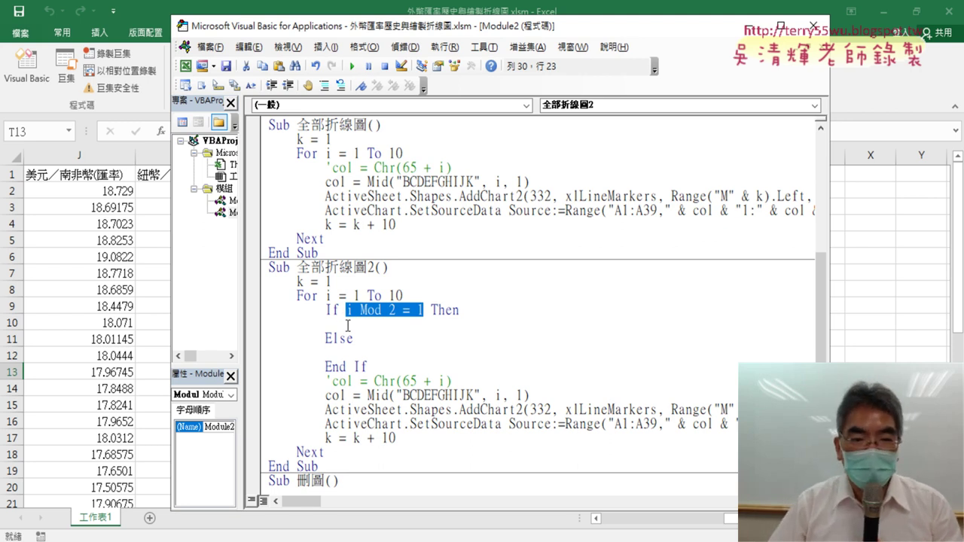
left_click(350, 327)
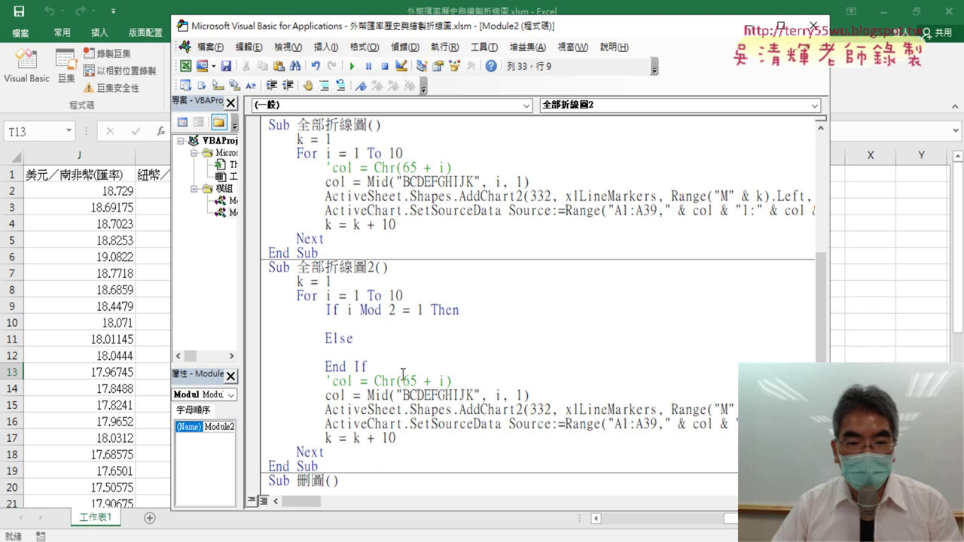
left_click_drag(386, 367, 276, 315)
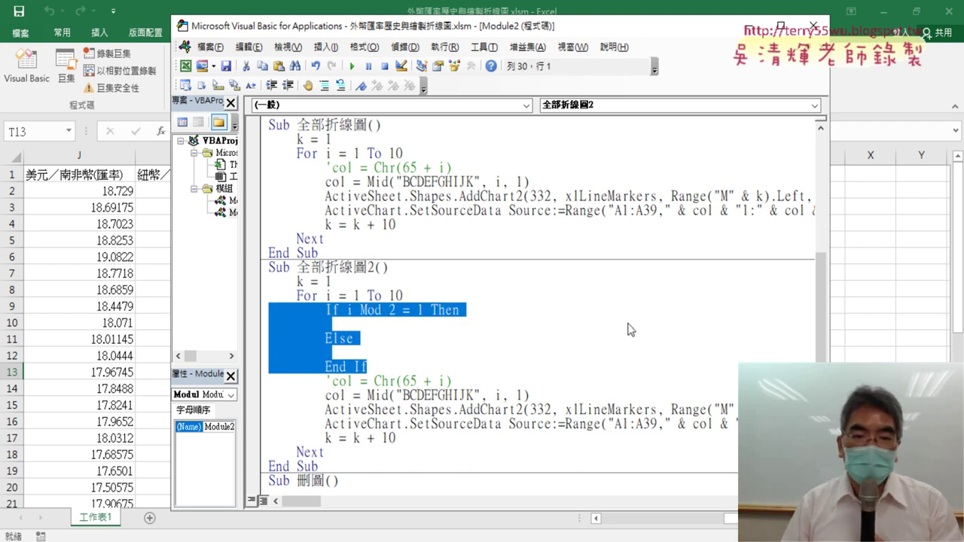
left_click(413, 323)
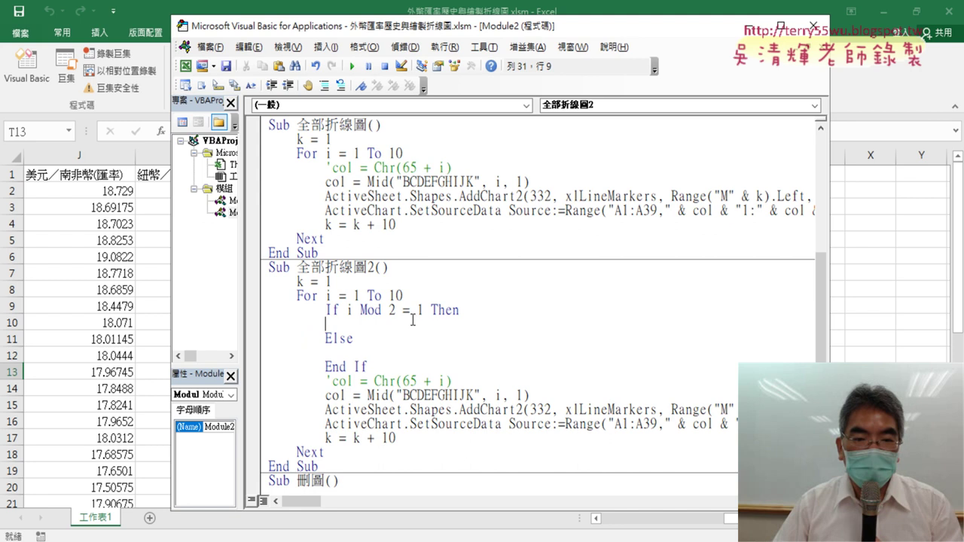
left_click_drag(423, 309, 388, 309)
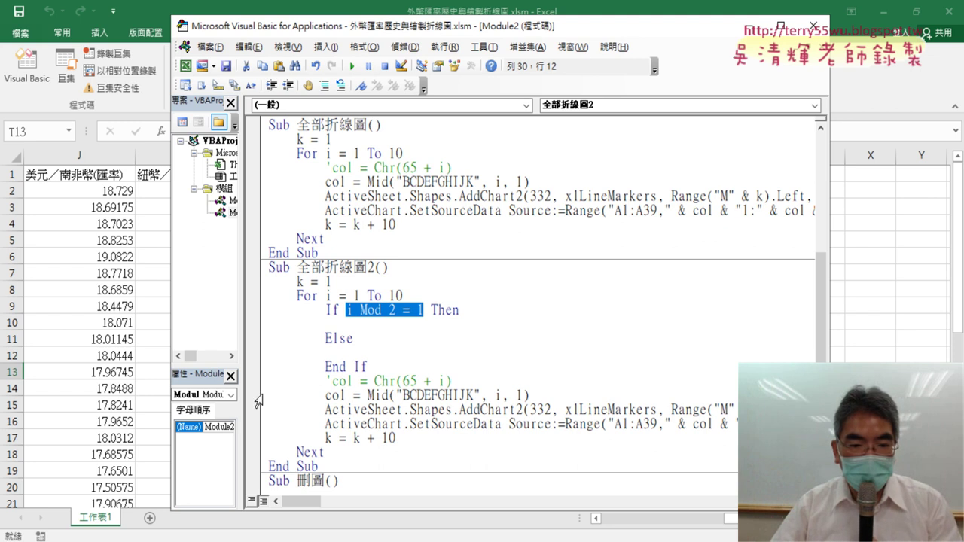
left_click_drag(257, 395, 260, 425)
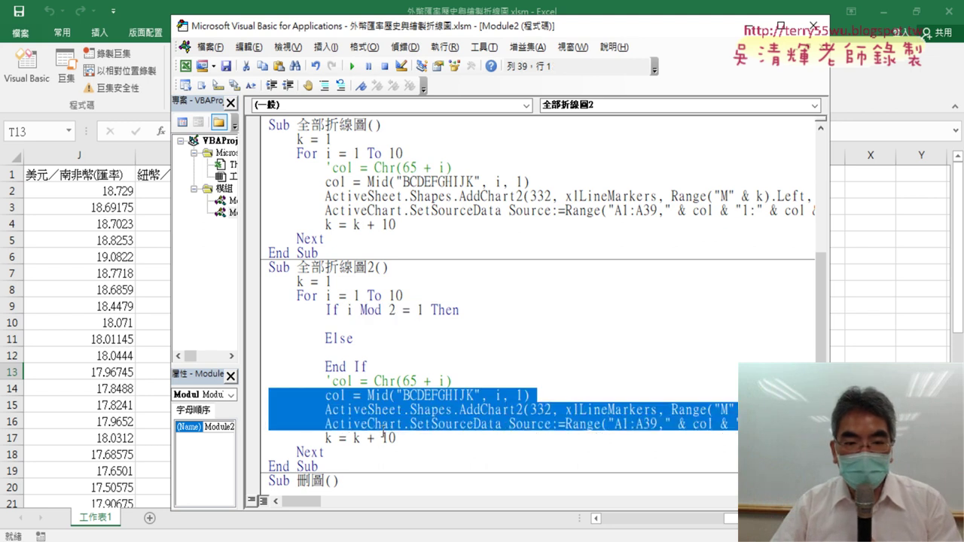
Delete the commented 'col = Chr(65 + i) line.
left_click_drag(406, 439, 262, 398)
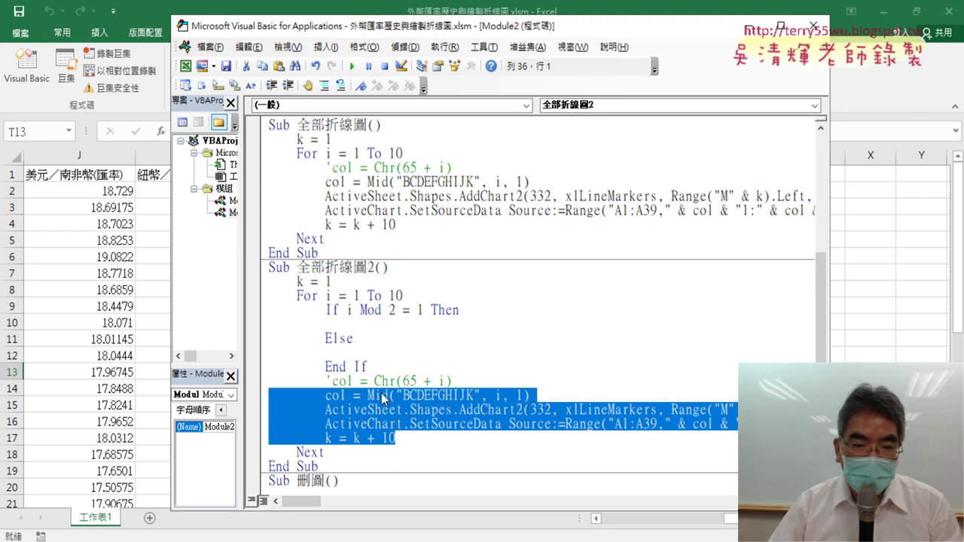
left_click_drag(454, 381, 257, 381)
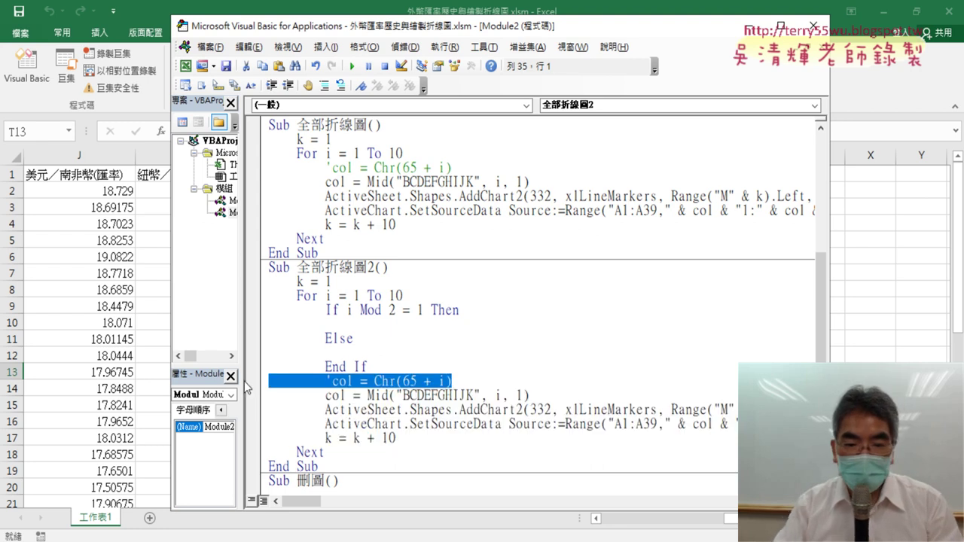
key("Delete")
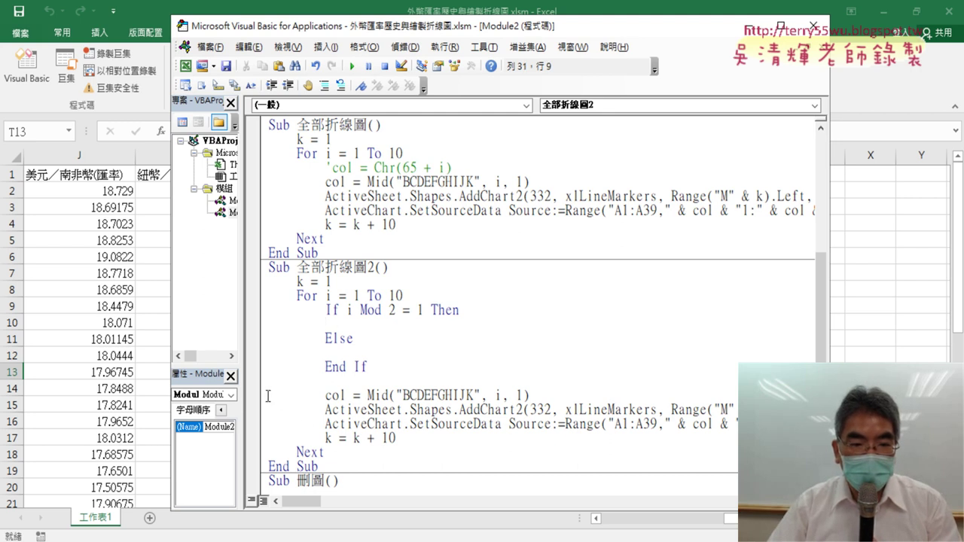
Copy the col, AddChart2 and SetSourceData lines under the If line and indent them.
left_click_drag(268, 395, 262, 431)
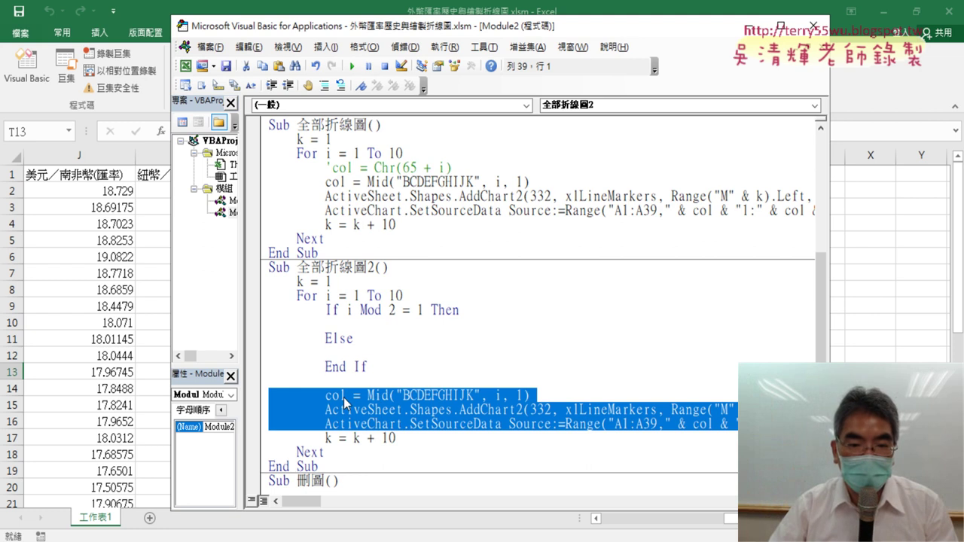
left_click_drag(298, 405, 270, 320)
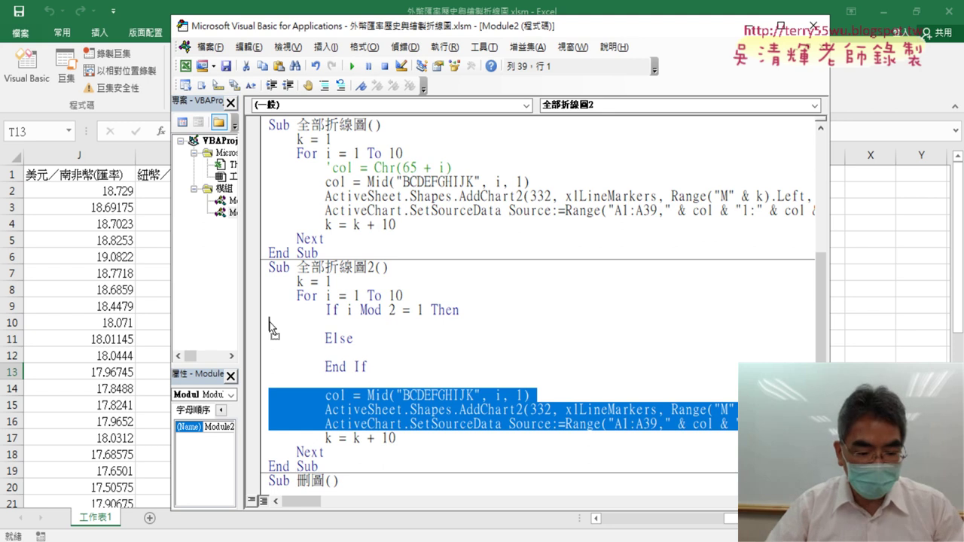
left_click_drag(270, 323, 270, 322)
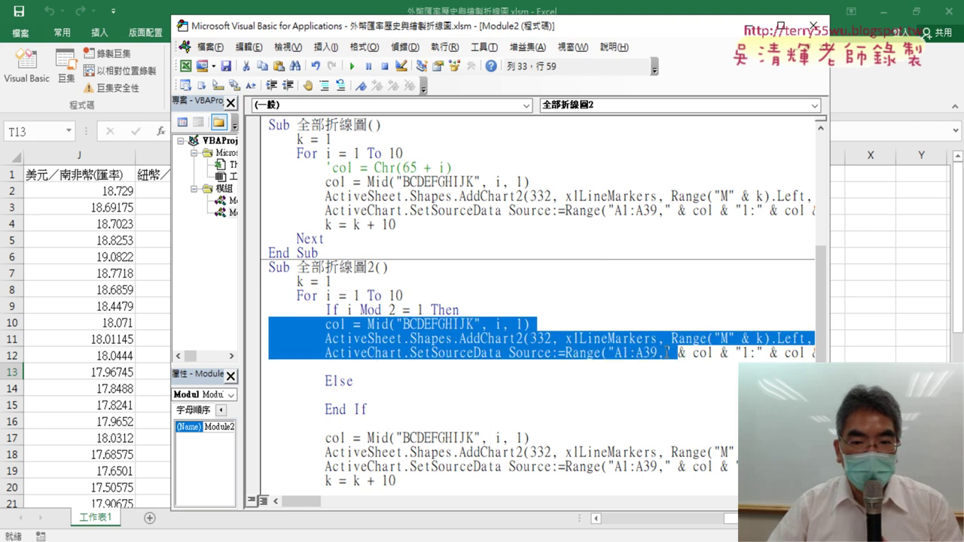
left_click_drag(268, 324, 847, 352)
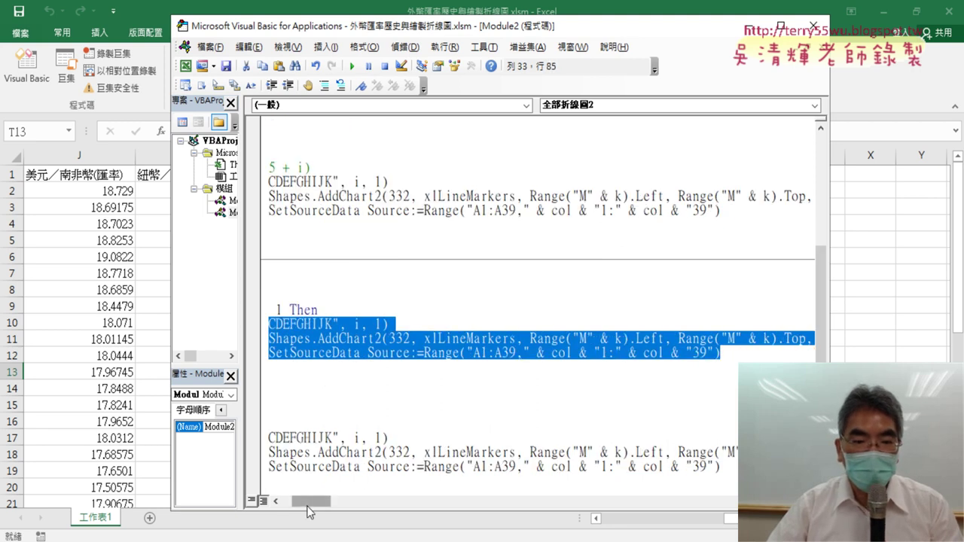
left_click_drag(289, 504, 283, 500)
key("Tab")
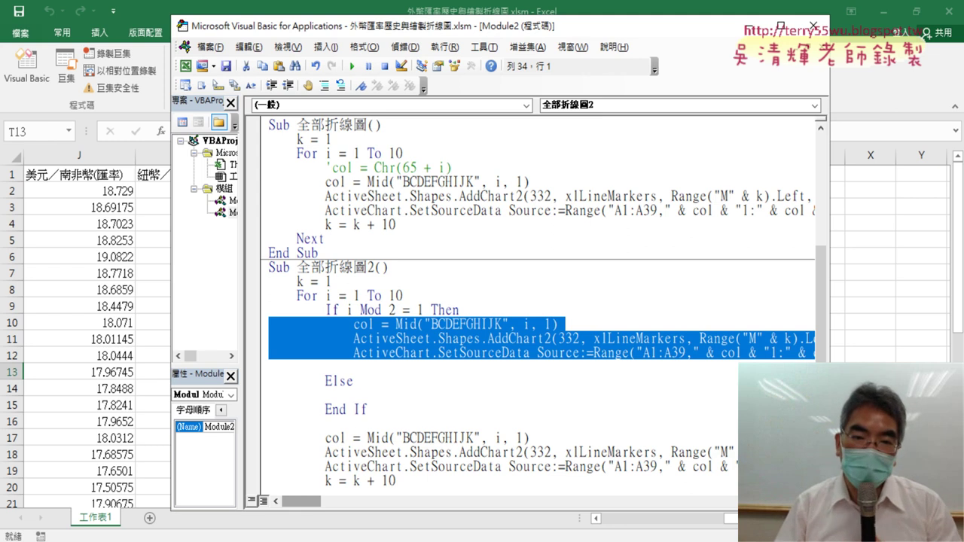
left_click(516, 338)
left_click(416, 351)
key("End")
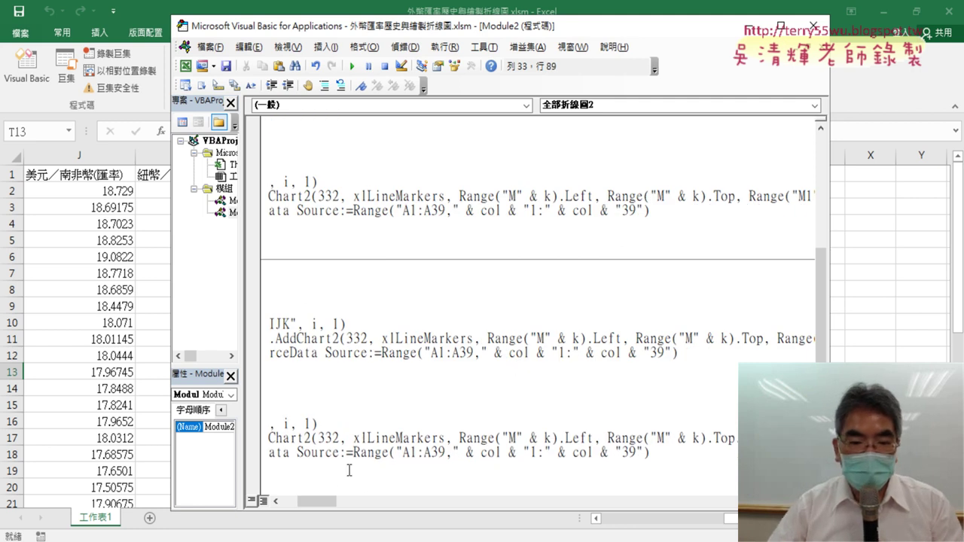
Move the col, AddChart2, SetSourceData and k = k + 10 lines into the Else branch, indented.
left_click_drag(316, 501, 302, 501)
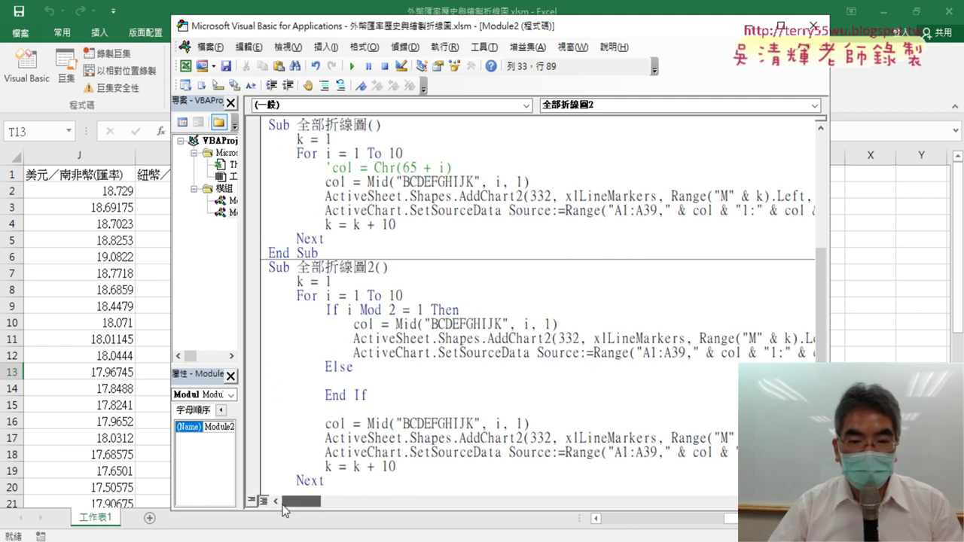
double_click(423, 310)
left_click(446, 340)
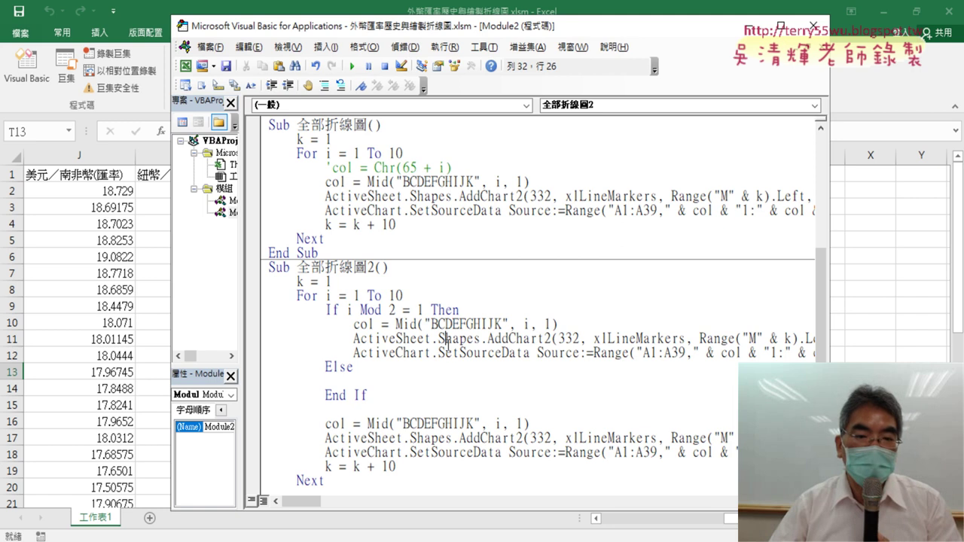
mouse_move(403, 467)
left_mouse_down()
mouse_move(254, 428)
mouse_move(275, 388)
left_mouse_up()
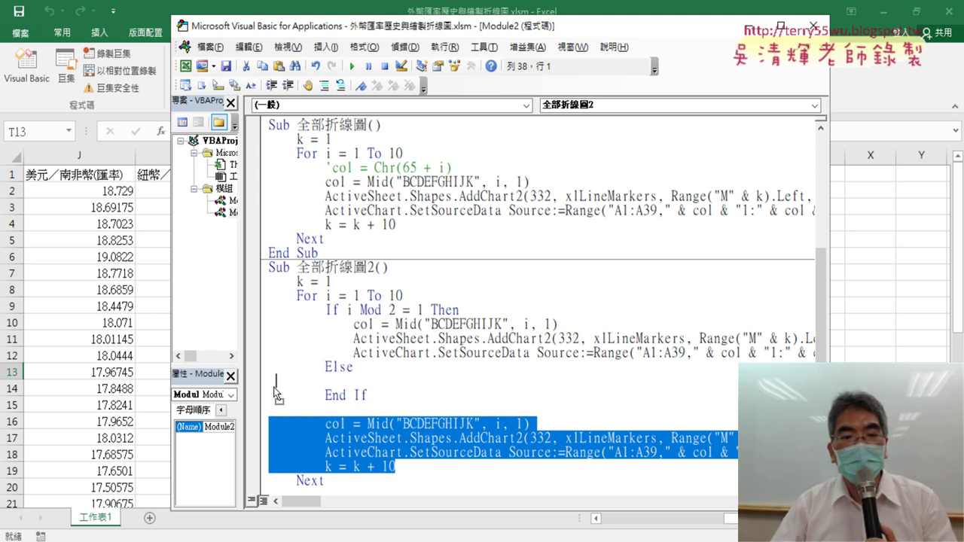
left_click_drag(276, 391, 275, 387)
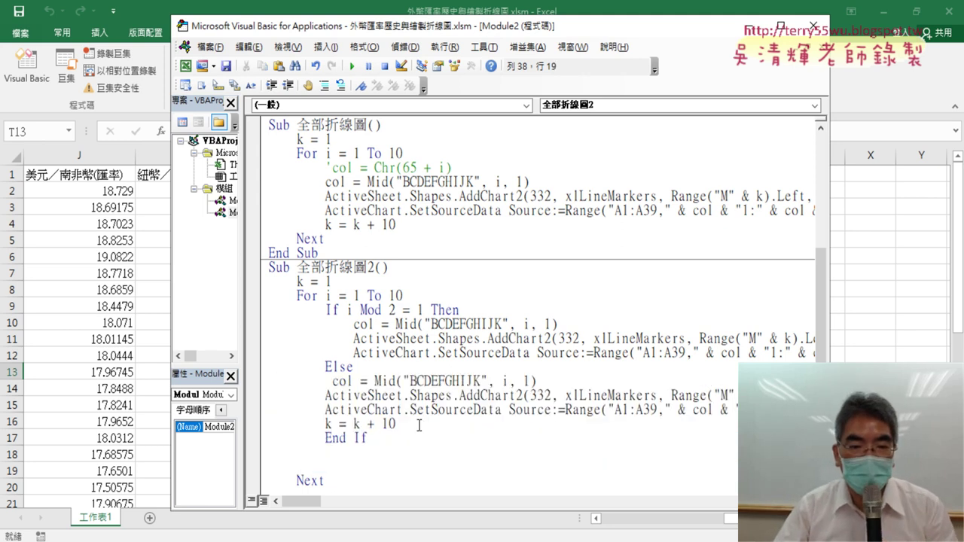
left_click_drag(419, 426, 252, 382)
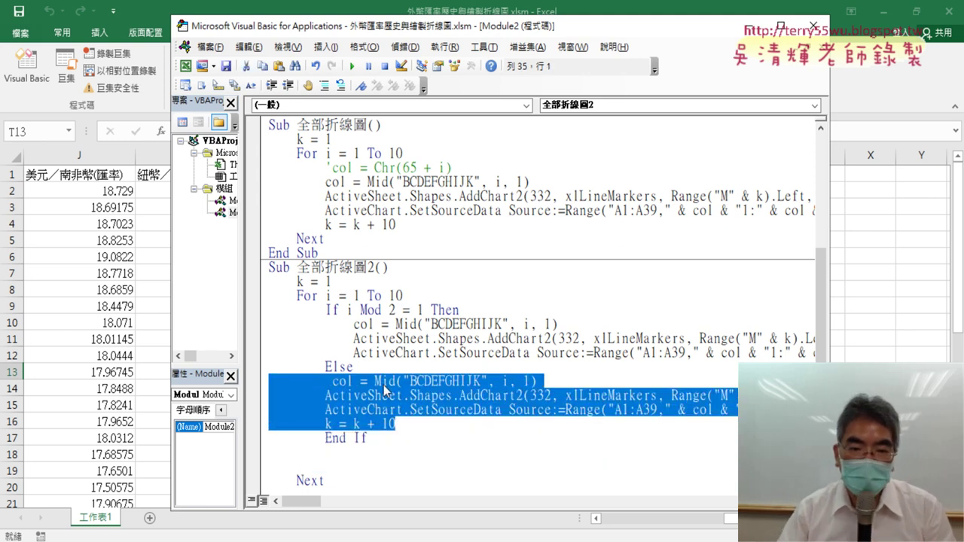
key("Tab")
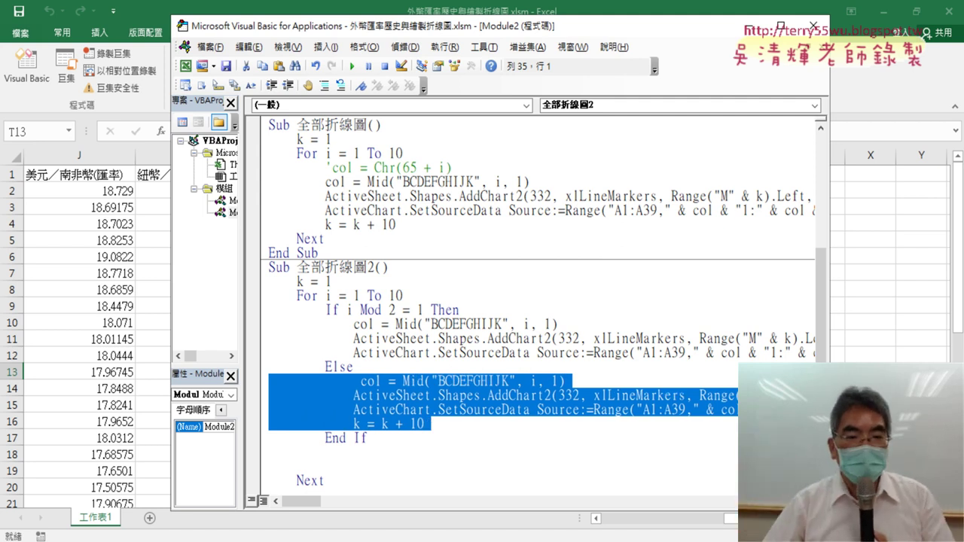
left_click(419, 340)
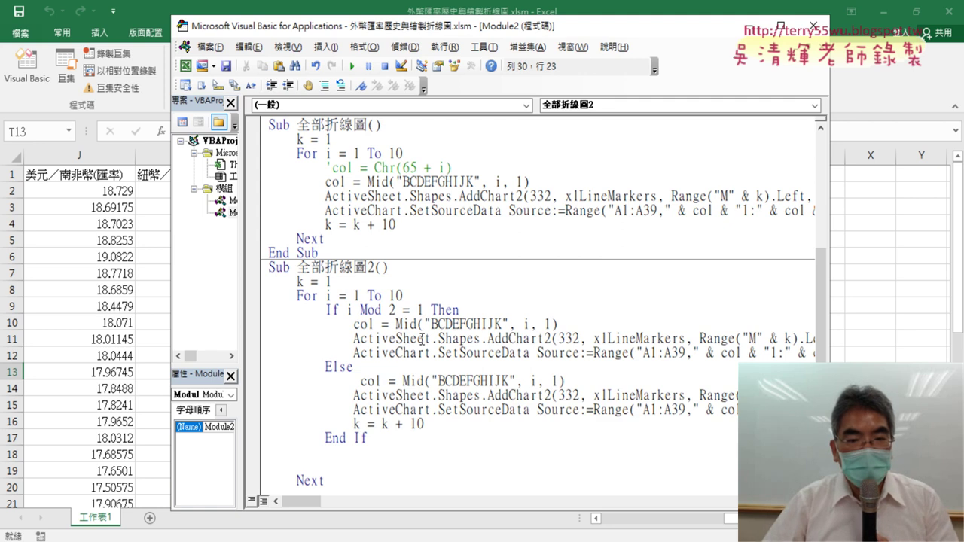
left_click(483, 394)
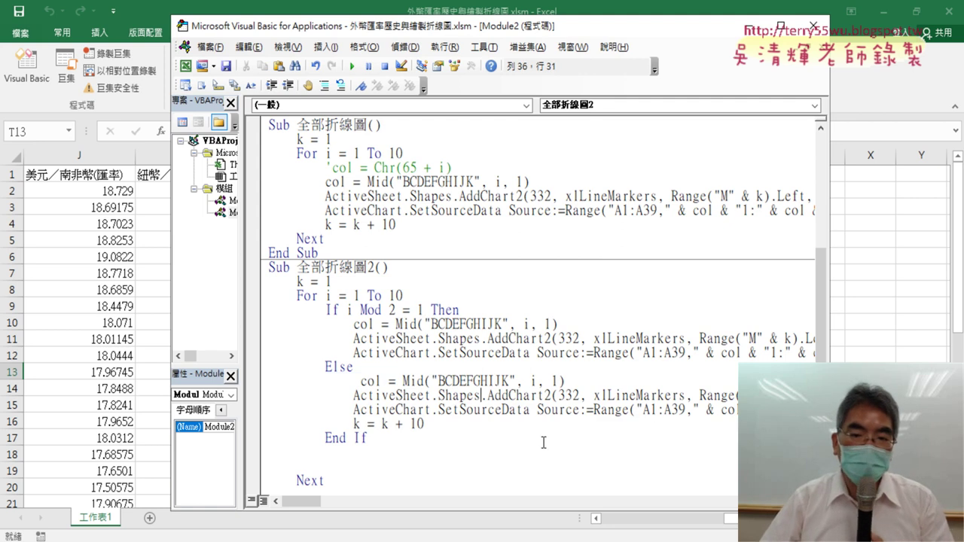
left_click_drag(425, 422, 360, 424)
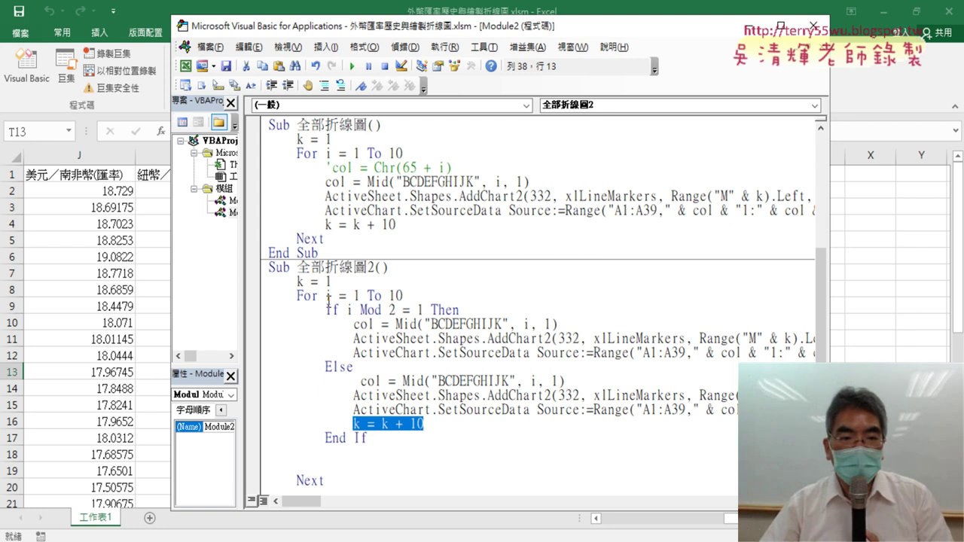
left_click_drag(390, 34, 265, 33)
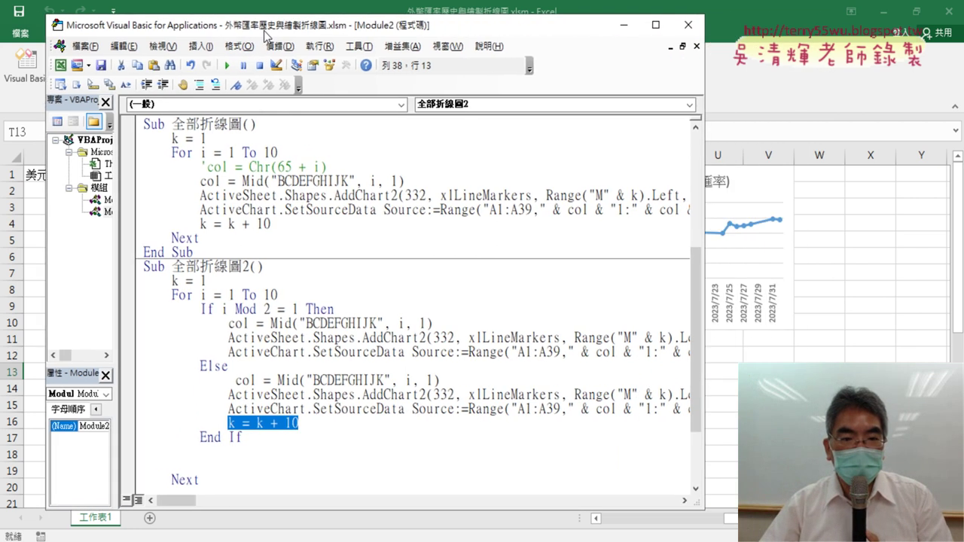
Change the Else branch AddChart2 column reference from M to R.
left_click(378, 339)
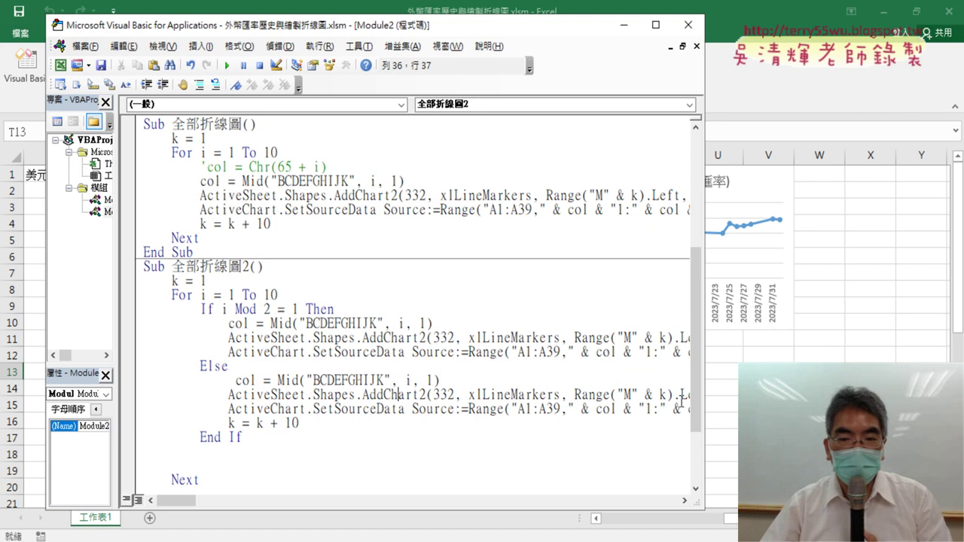
left_click_drag(705, 405, 845, 404)
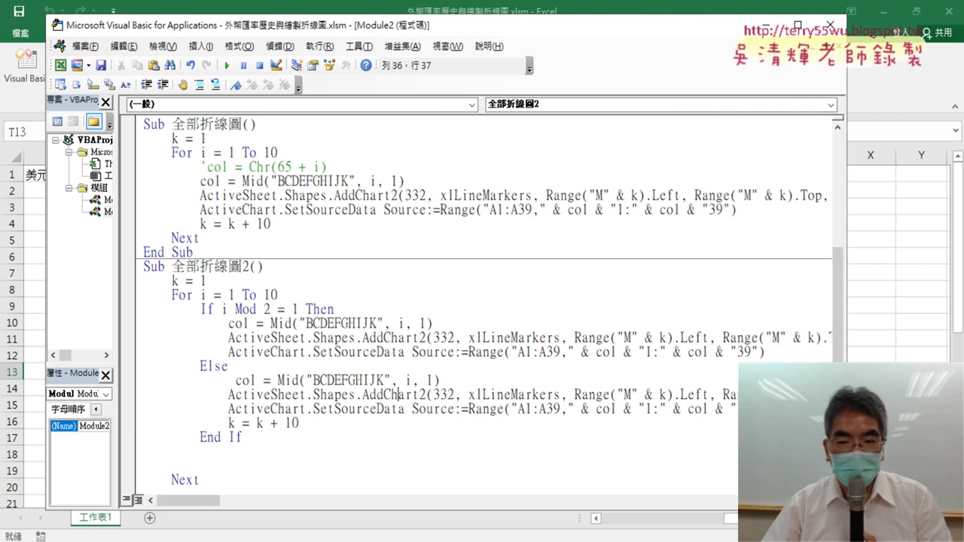
double_click(634, 392)
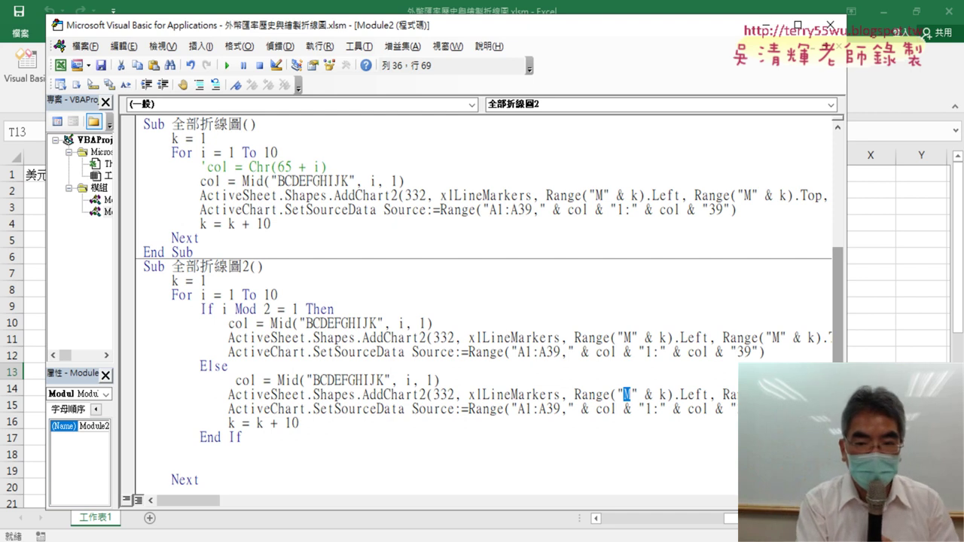
type("R")
double_click(772, 395)
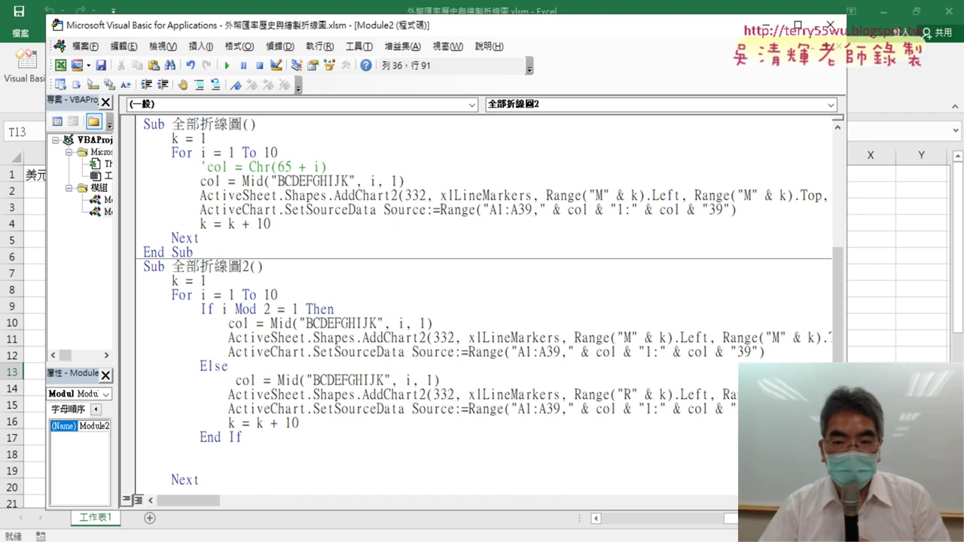
left_click_drag(187, 500, 224, 501)
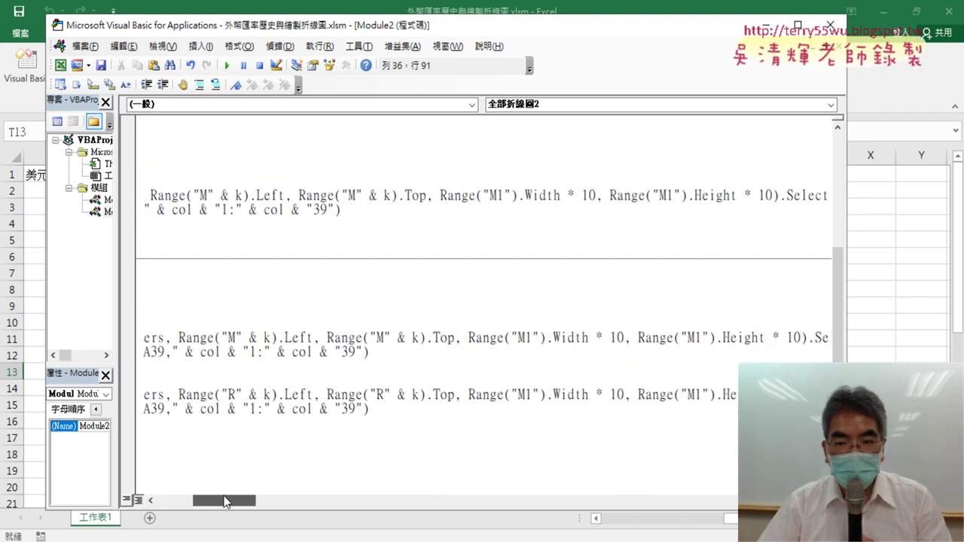
Reduce both AddChart2 width multipliers from Width * 10 to Width * 5.
double_click(616, 337)
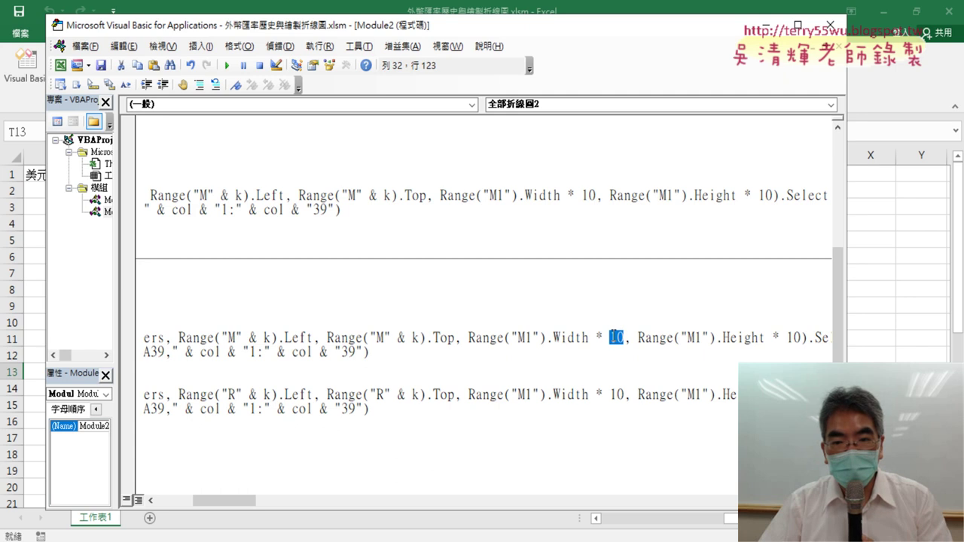
type("5")
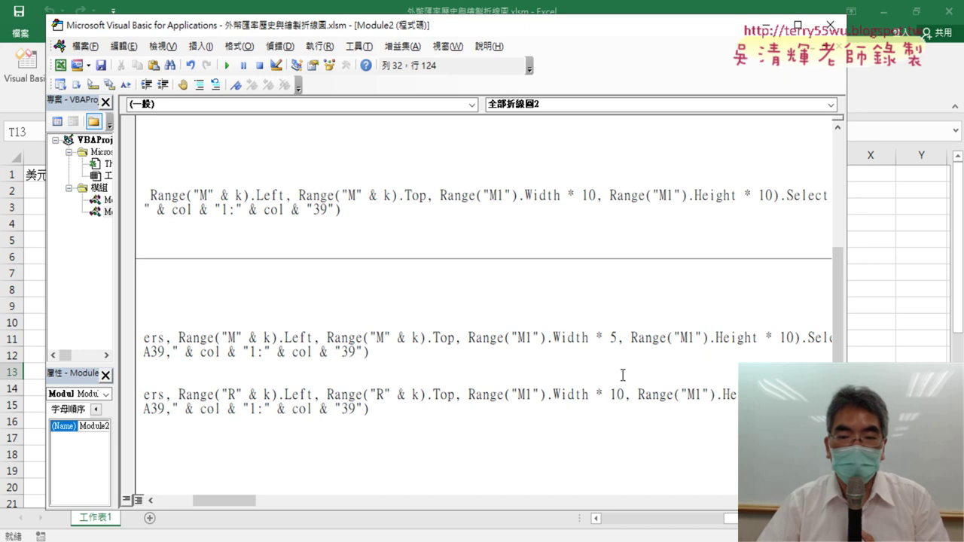
left_click_drag(622, 394, 614, 394)
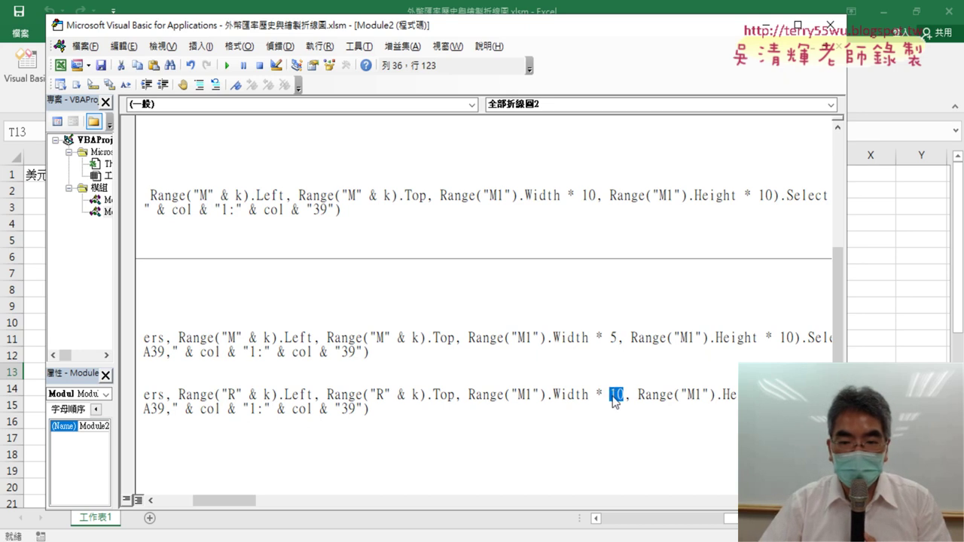
type("5")
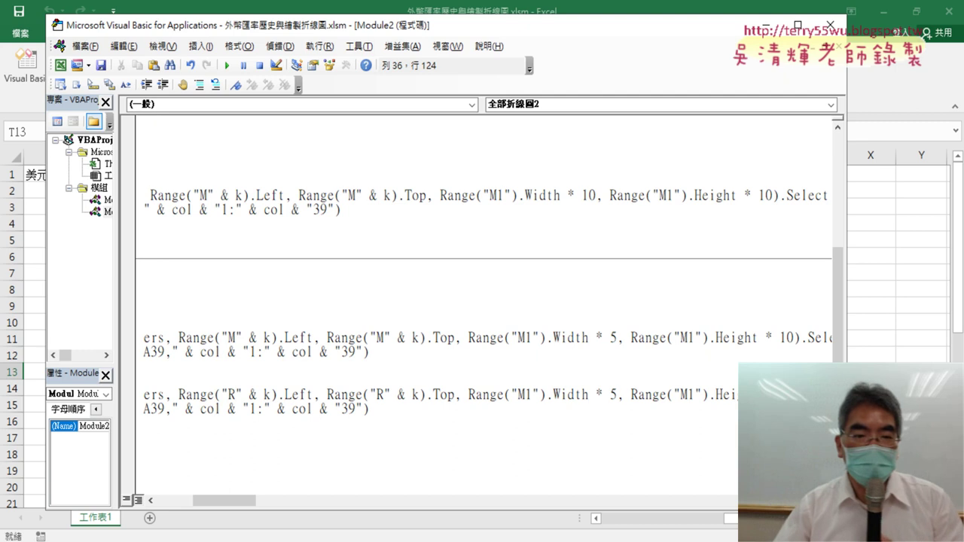
left_click_drag(212, 501, 170, 511)
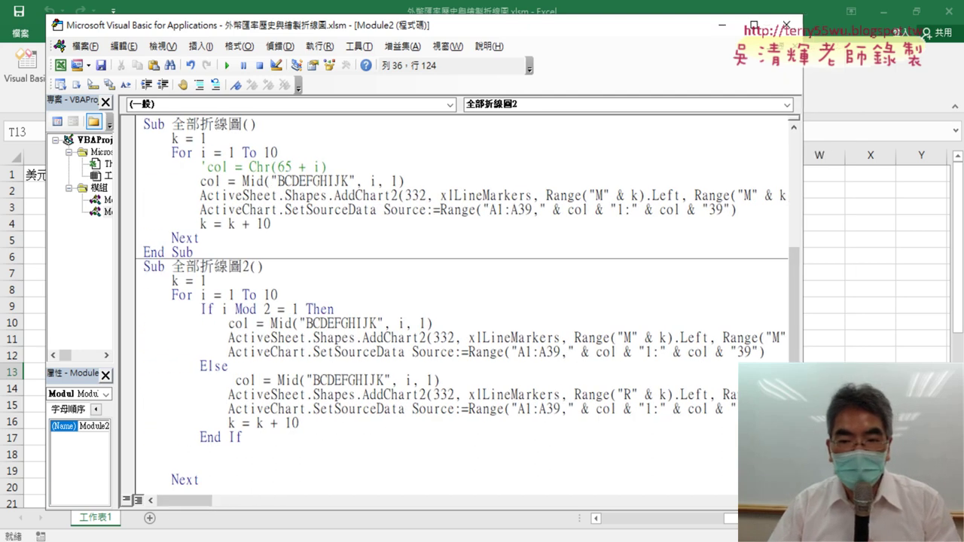
Run the 刪圖 macro to delete all charts from the worksheet.
left_click_drag(803, 385, 420, 385)
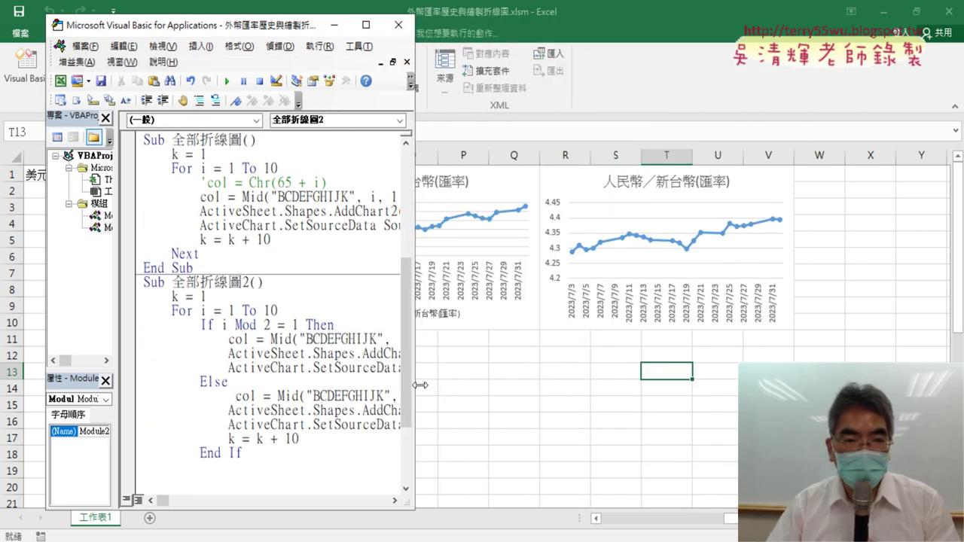
scroll(301, 410, "down", 2)
scroll(301, 413, "down", 1)
left_click(292, 437)
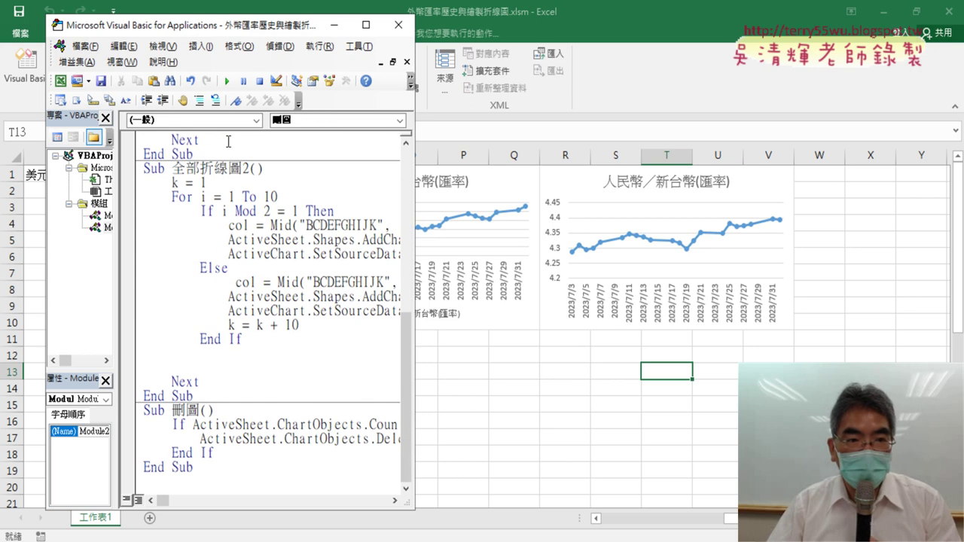
left_click(227, 81)
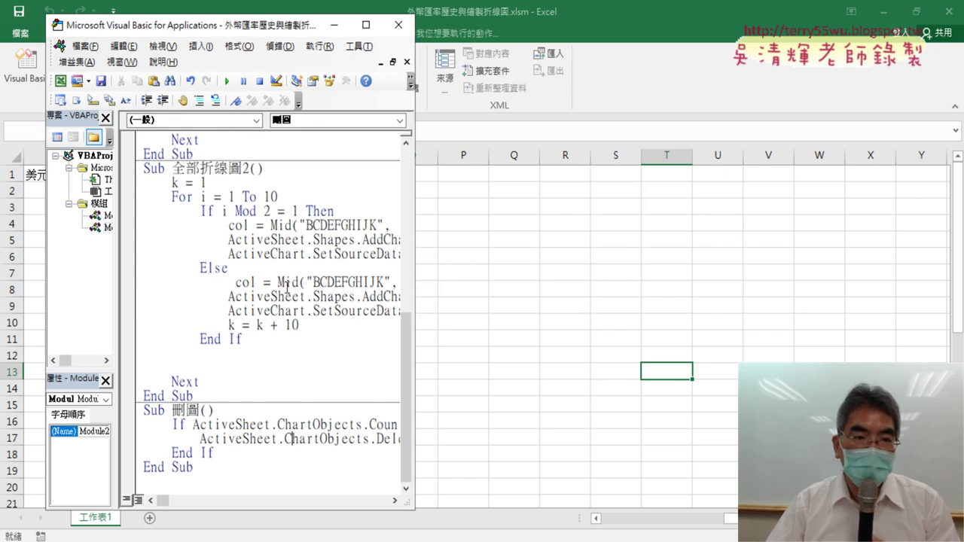
Start stepping through 全部折線圖2 with F8, pausing at k = 1.
left_click_drag(245, 29, 181, 27)
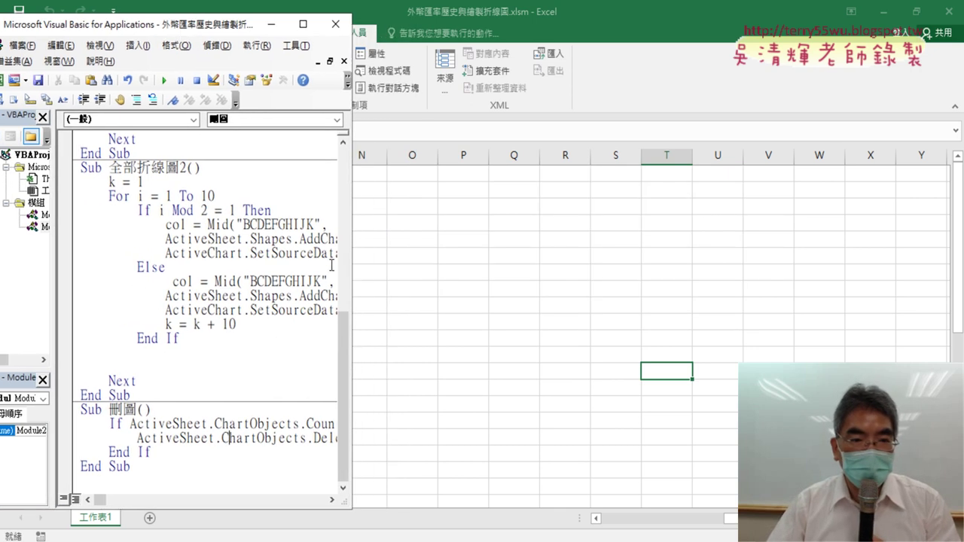
left_click_drag(351, 271, 368, 271)
left_click(241, 254)
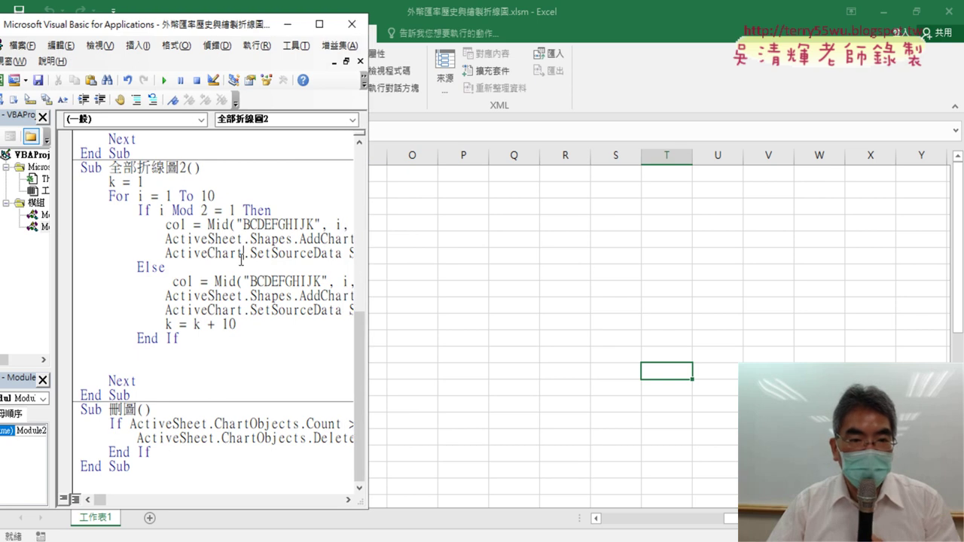
key("F8")
key("F8")
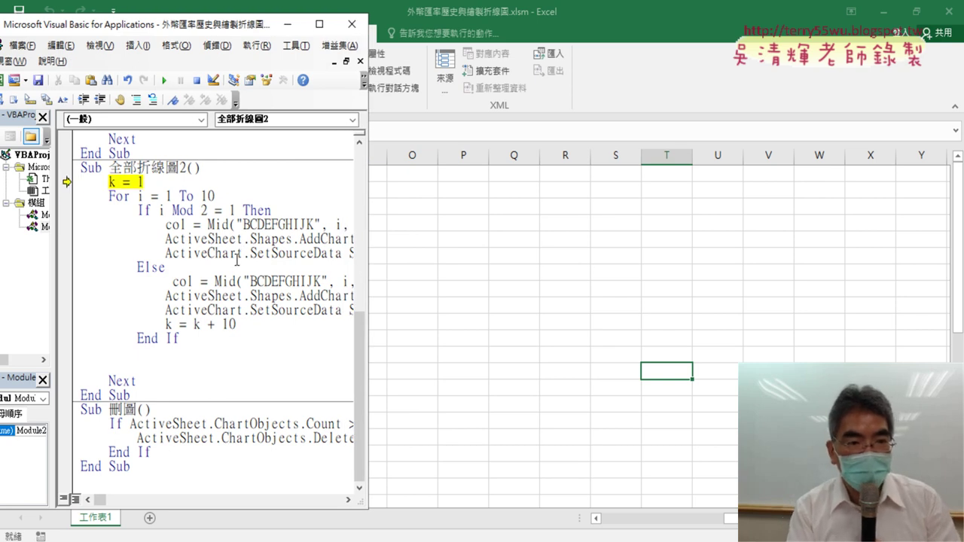
key("F8")
key("F8")
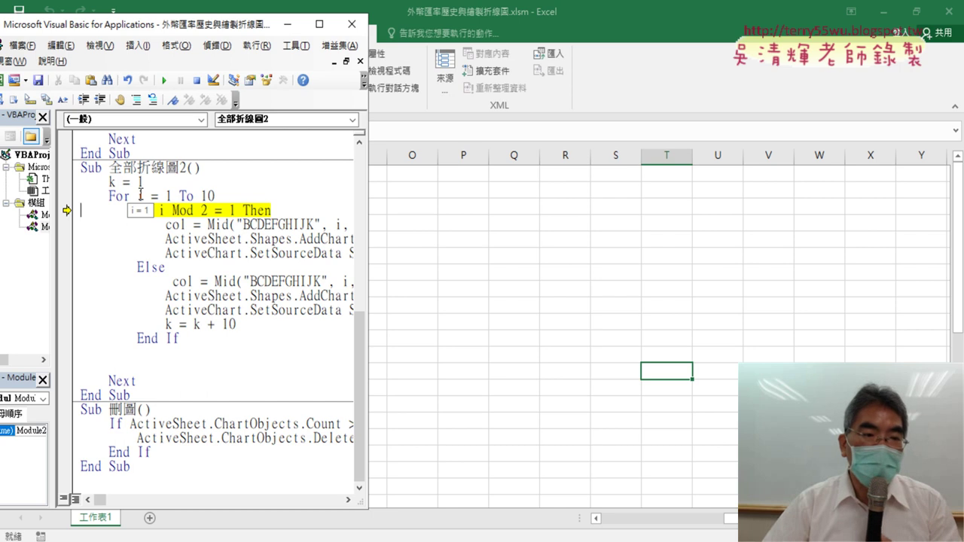
Check the i Mod 2 = 1 condition, then step with F8 until the 美元／新台幣(匯率) chart appears in column M.
left_click_drag(159, 210, 236, 210)
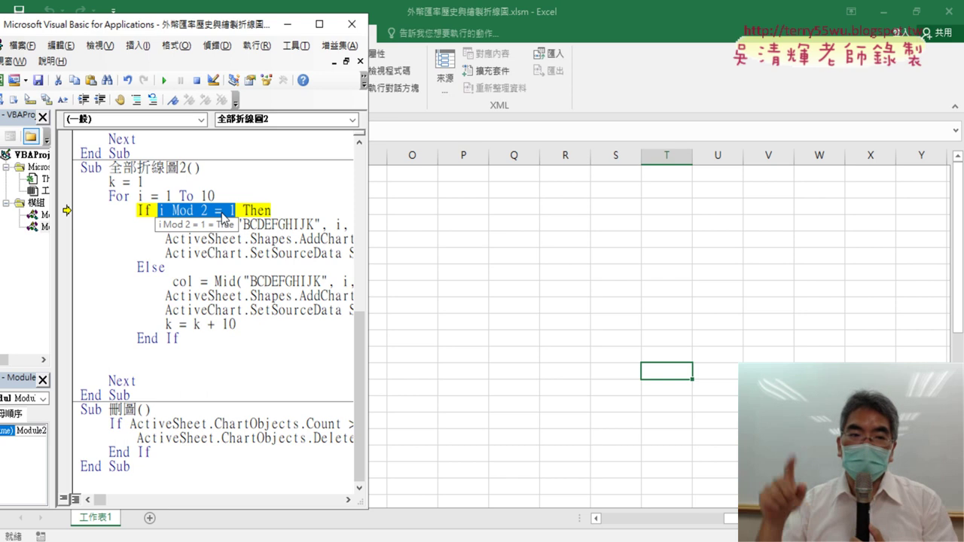
key("F8")
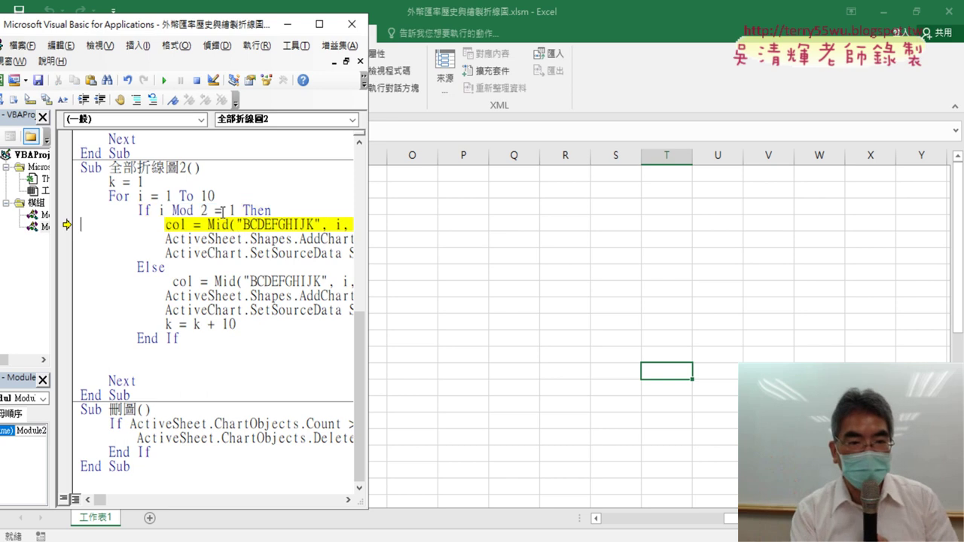
key("F8")
key("F8")
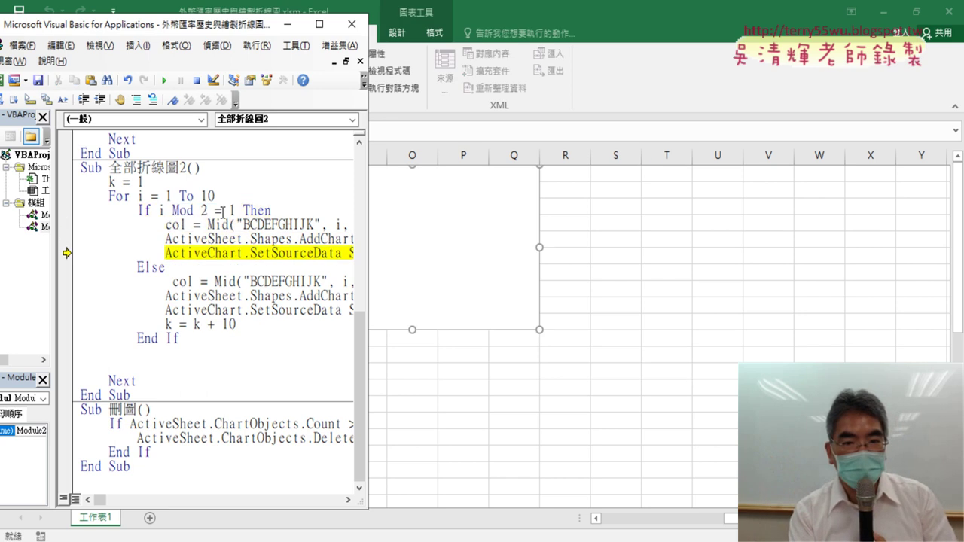
key("F8")
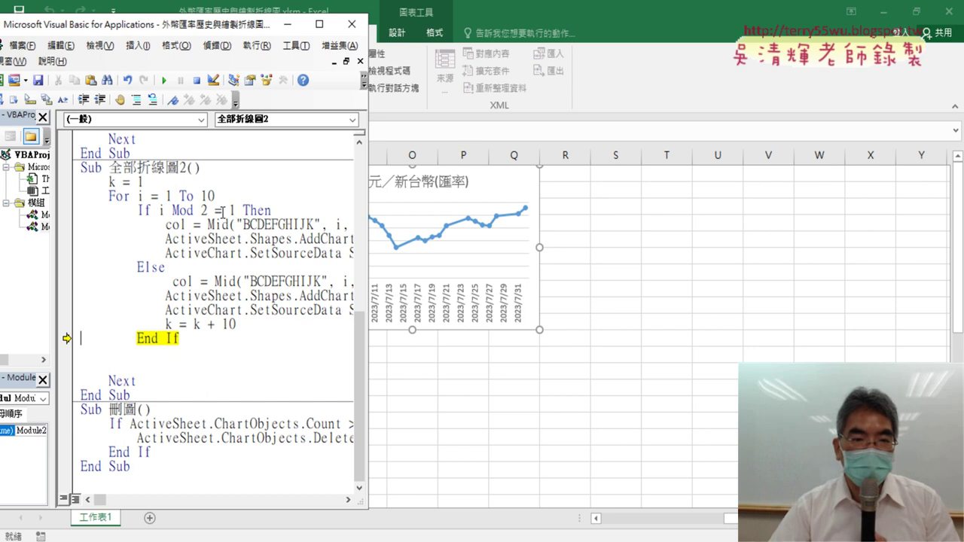
left_click_drag(368, 246, 304, 242)
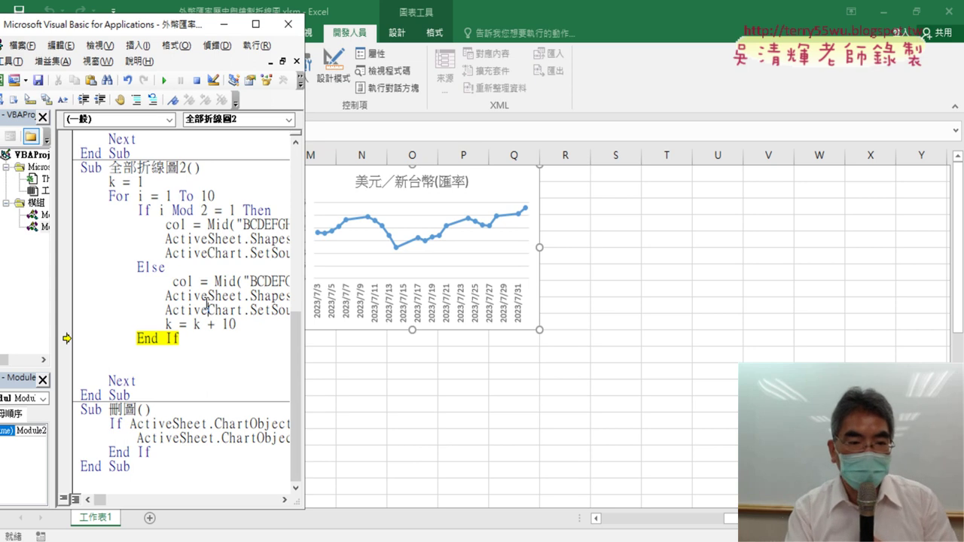
Step through the i = 2 Else pass to add the 人民幣／新台幣 chart in column R, then run to completion.
key("F8")
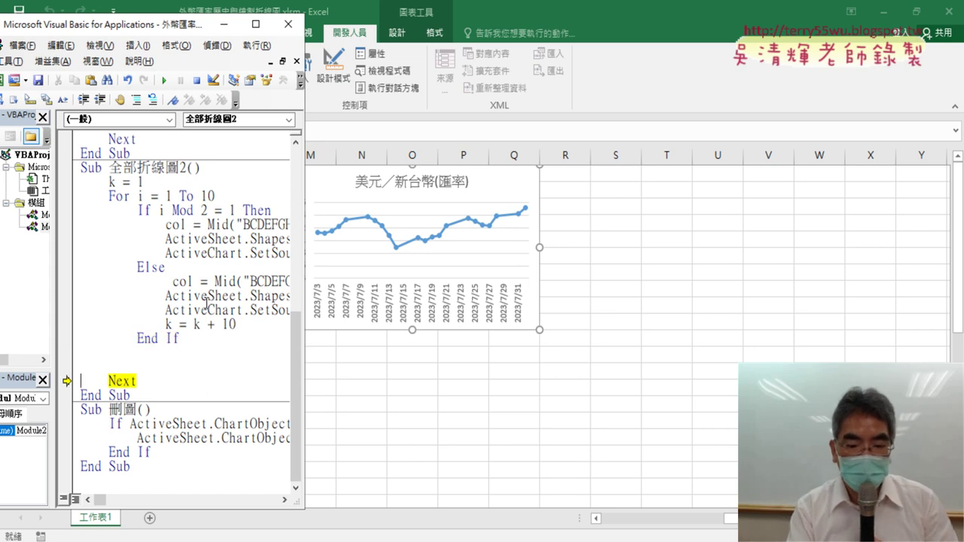
key("F8")
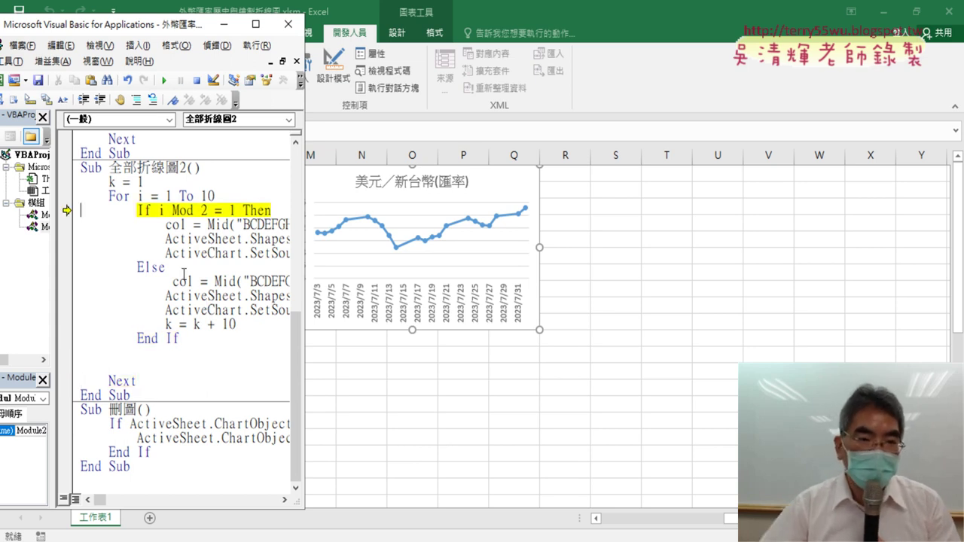
mouse_move(140, 196)
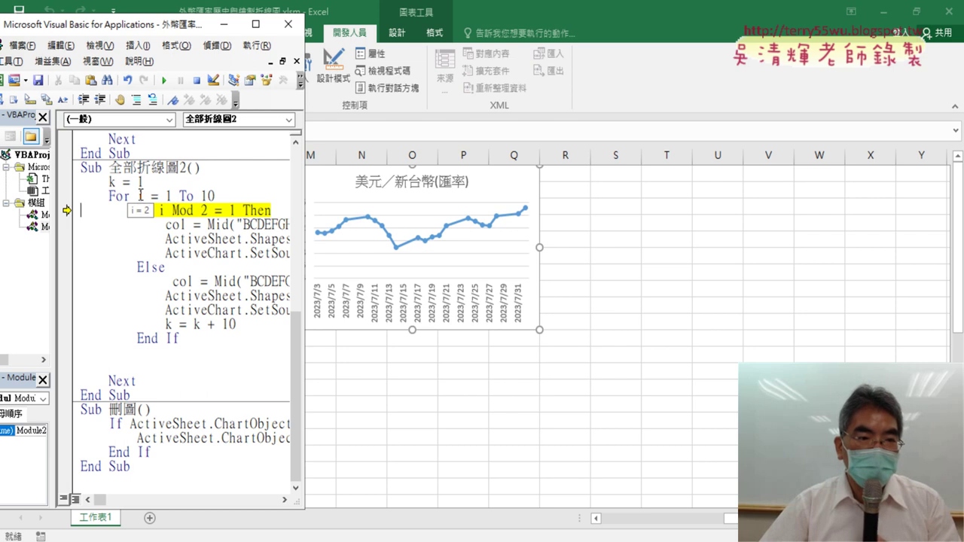
left_click_drag(158, 211, 236, 210)
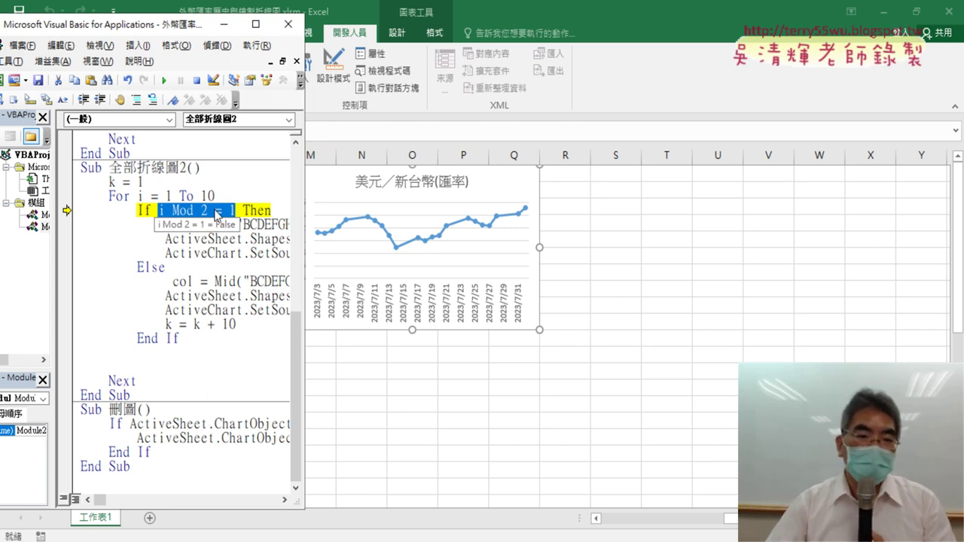
key("F8")
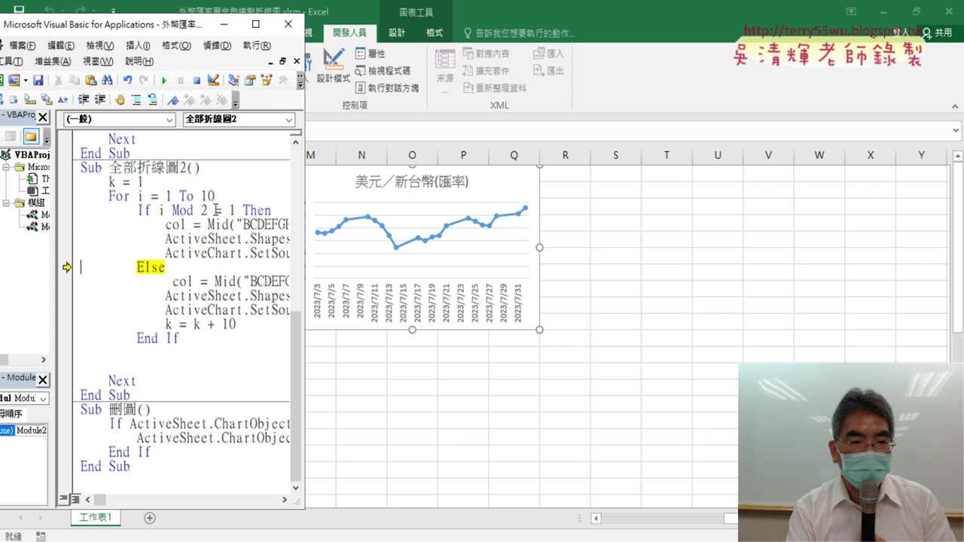
key("F8")
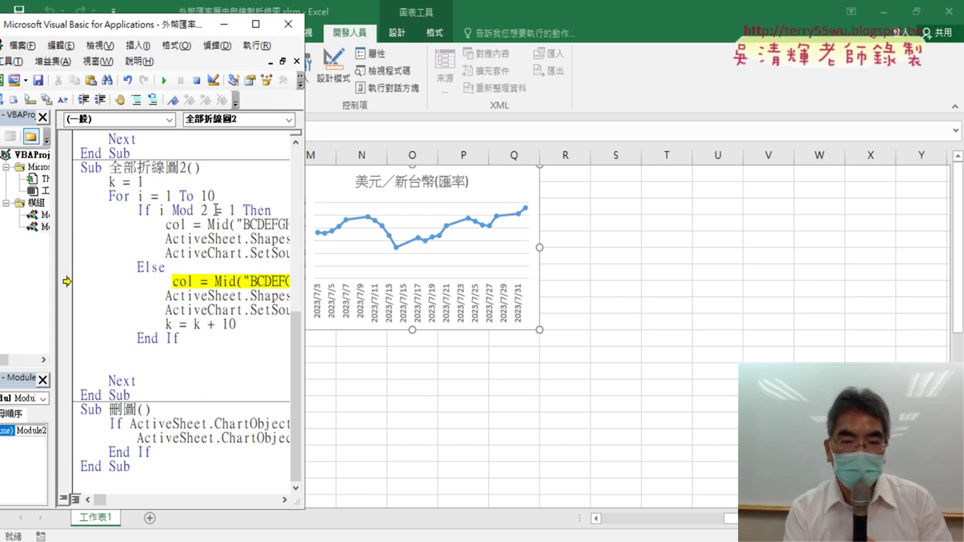
key("F8")
key("F8")
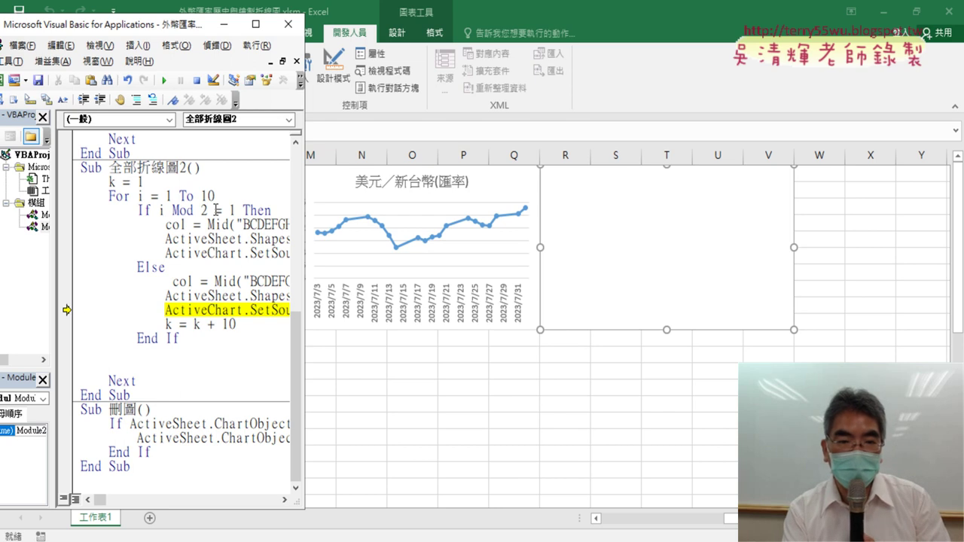
key("F8")
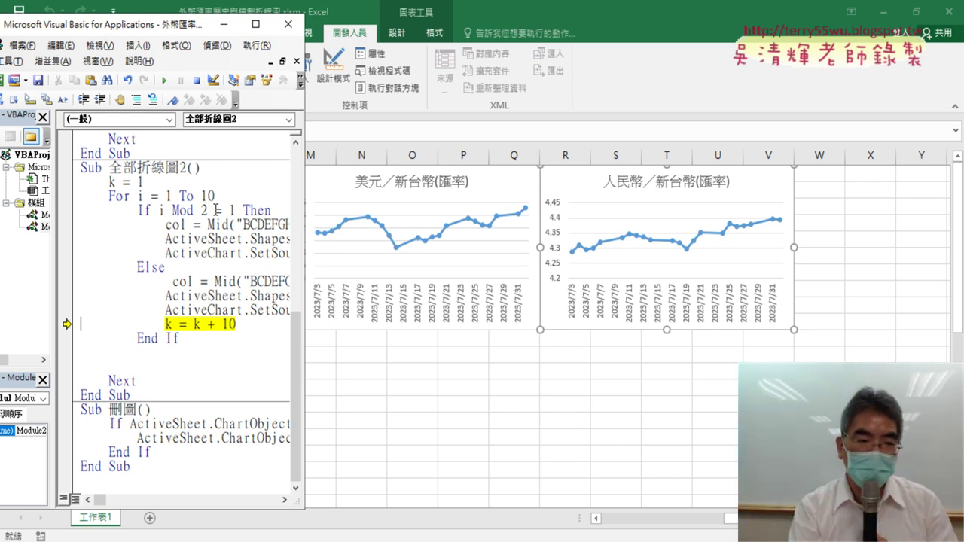
key("F8")
key("F8")
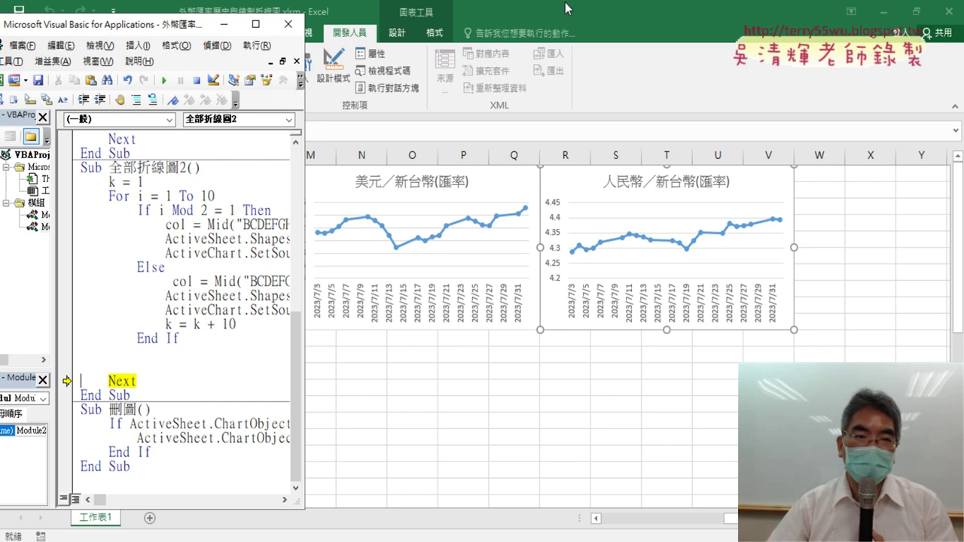
left_click(164, 80)
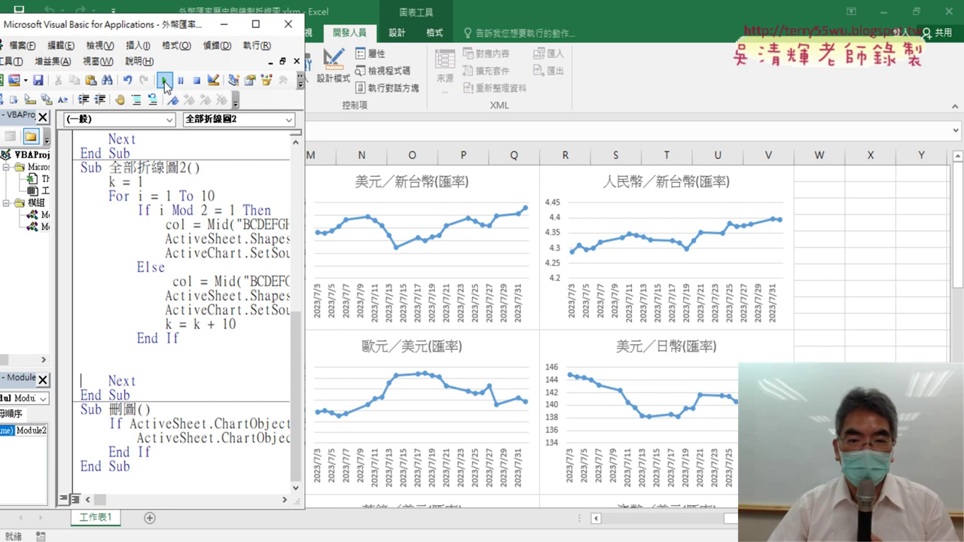
Bring Excel forward and scroll through all ten exchange-rate charts in columns M and R, down to 美元／南非幣 and 紐幣／美元.
left_click(843, 361)
scroll(843, 361, "down", 2)
scroll(843, 361, "down", 2)
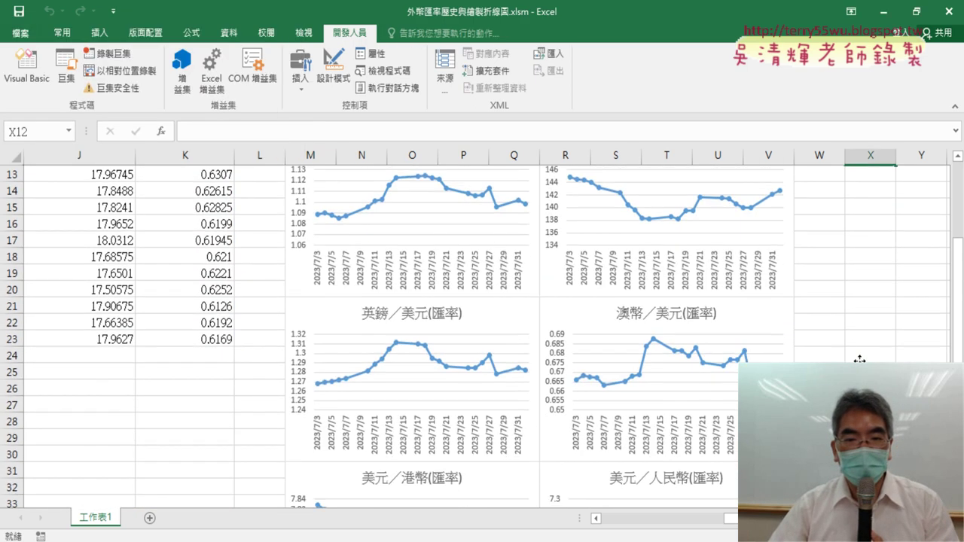
scroll(859, 361, "down", 2)
scroll(860, 360, "down", 2)
scroll(859, 360, "down", 1)
scroll(859, 361, "down", 1)
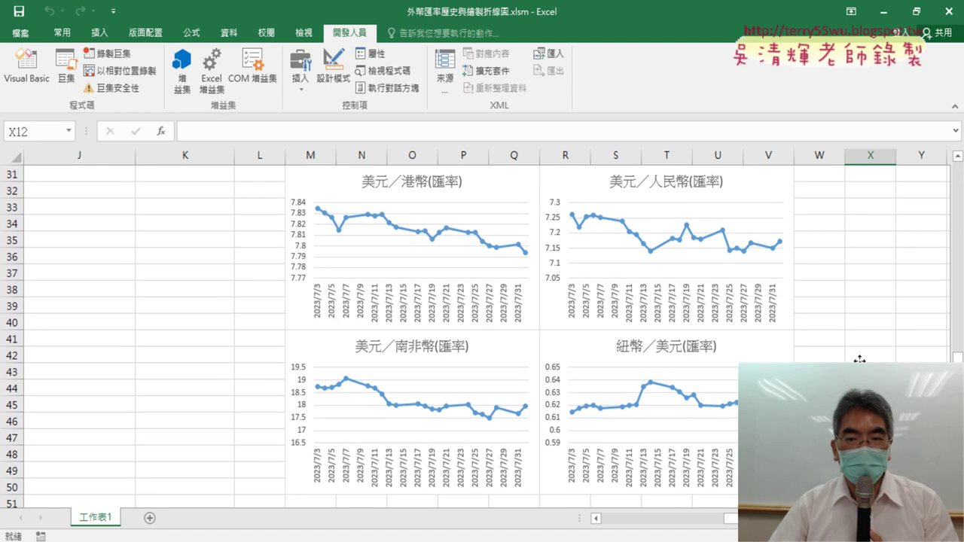
scroll(859, 361, "down", 2)
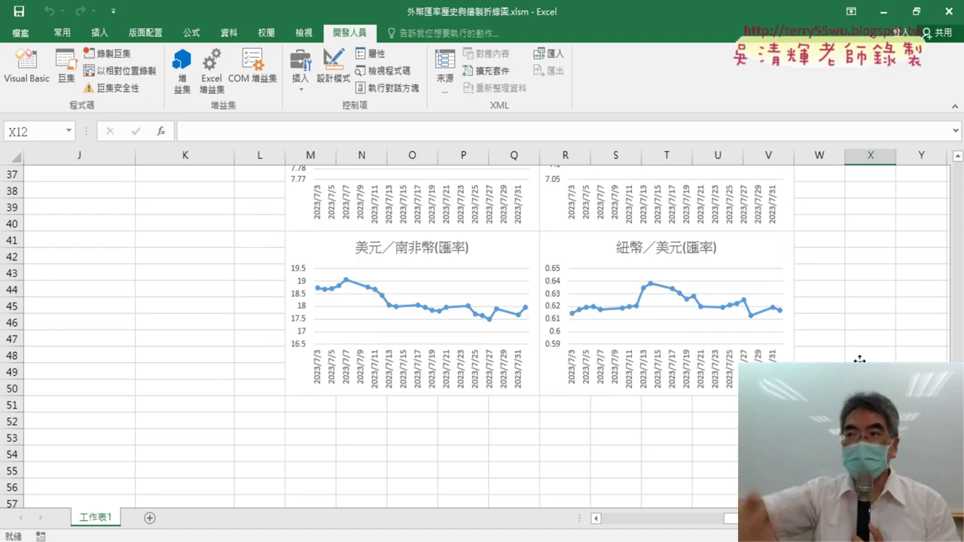
scroll(864, 360, "up", 4)
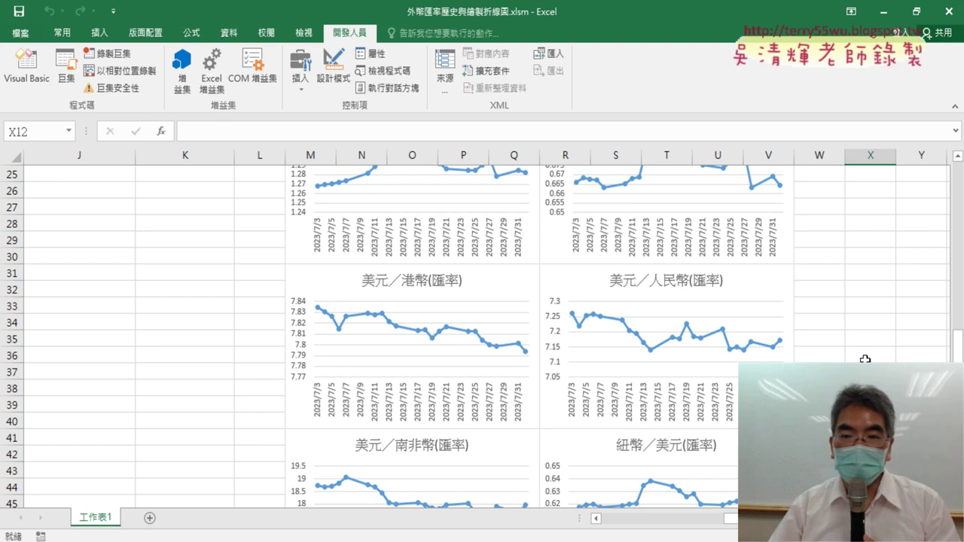
scroll(865, 360, "up", 7)
scroll(865, 360, "up", 1)
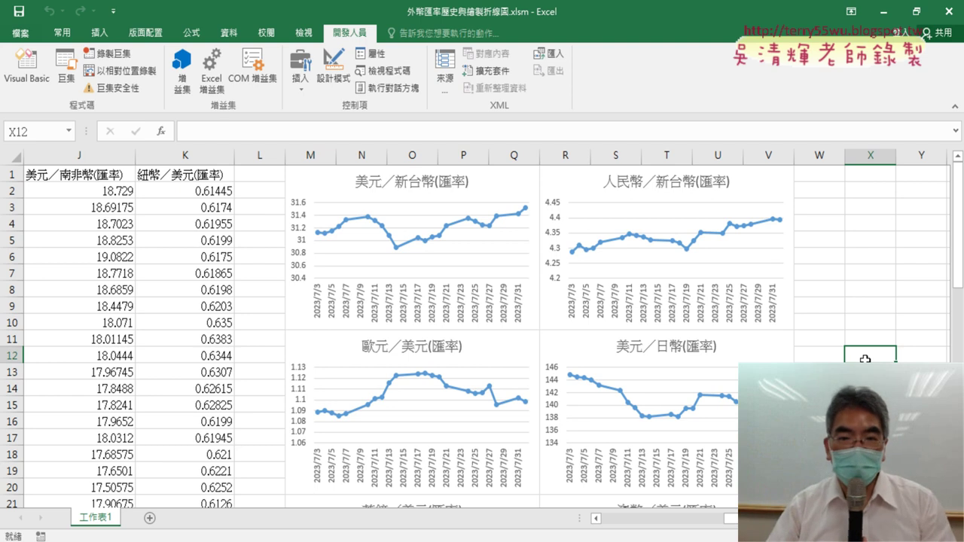
Reopen the VBA editor maximized and highlight the If i Mod 2 = 1 condition and both branches.
left_click(26, 72)
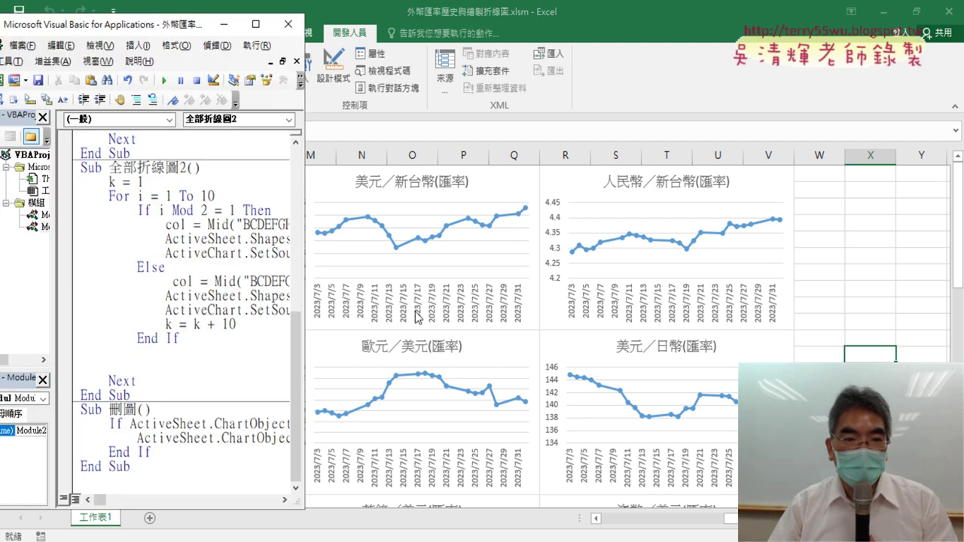
left_click(256, 24)
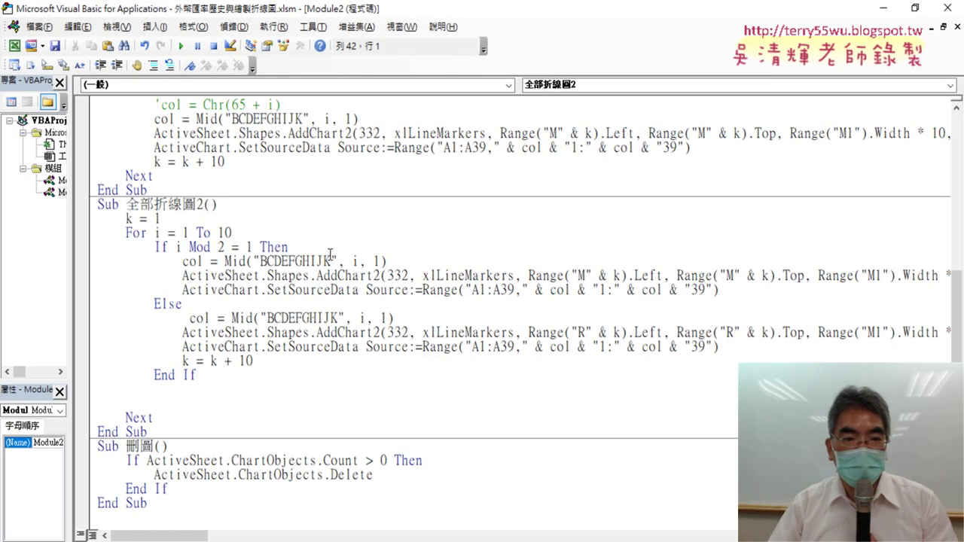
left_click_drag(328, 250, 106, 240)
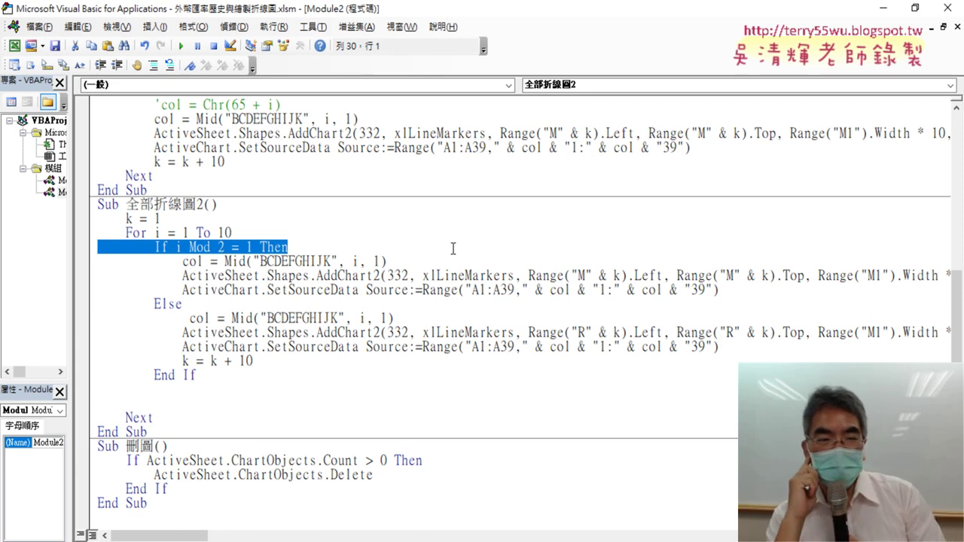
left_click(411, 262)
left_click_drag(174, 247, 251, 247)
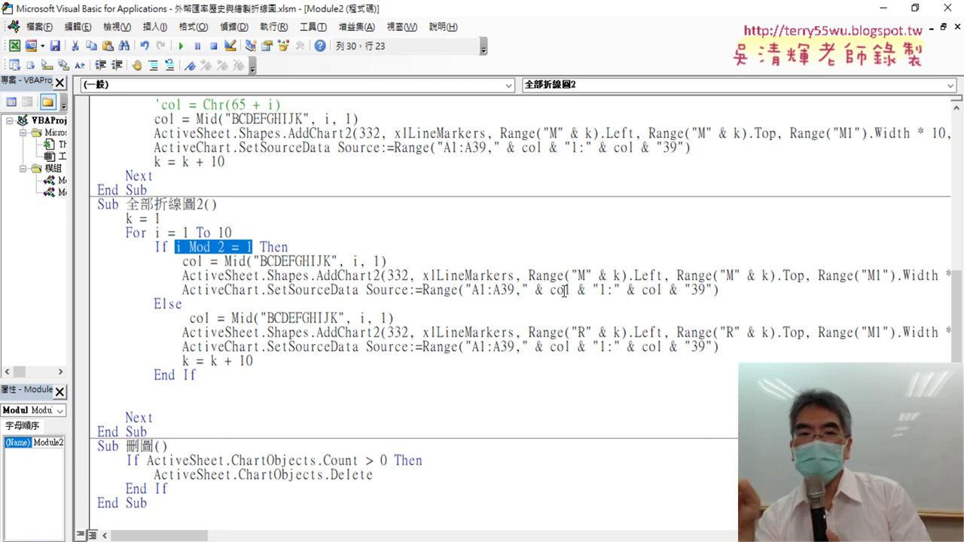
left_click_drag(719, 291, 111, 260)
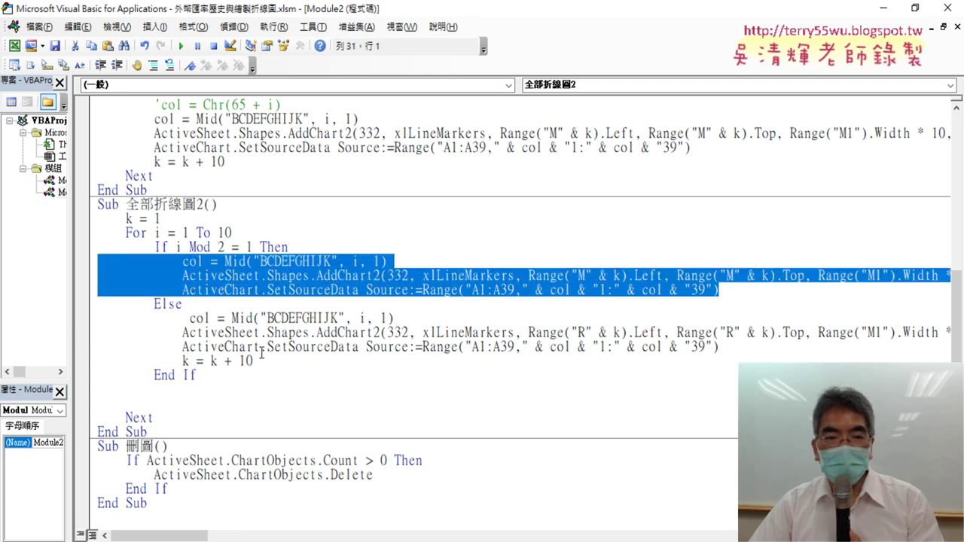
left_click_drag(262, 357, 99, 322)
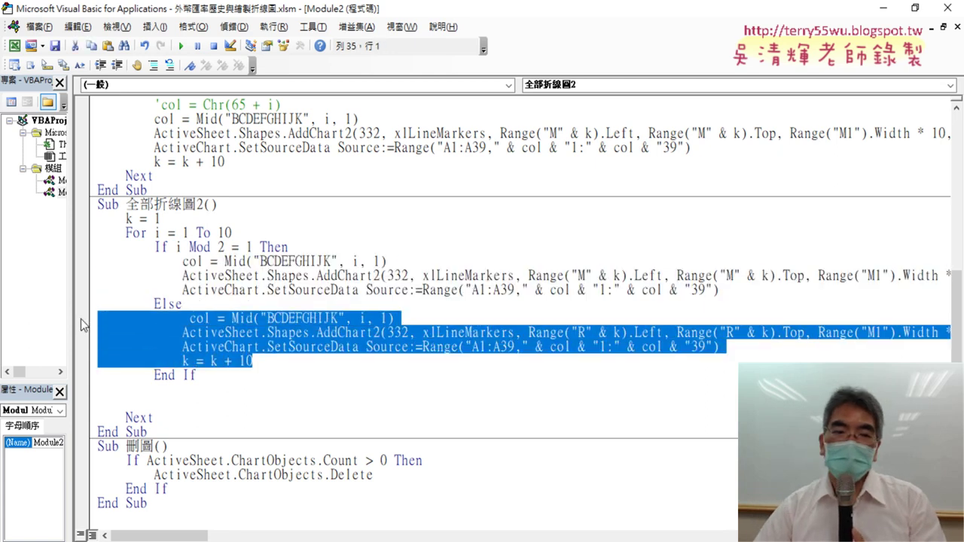
Delete the blank lines after End If, then switch to the Chrome browser.
left_click(217, 379)
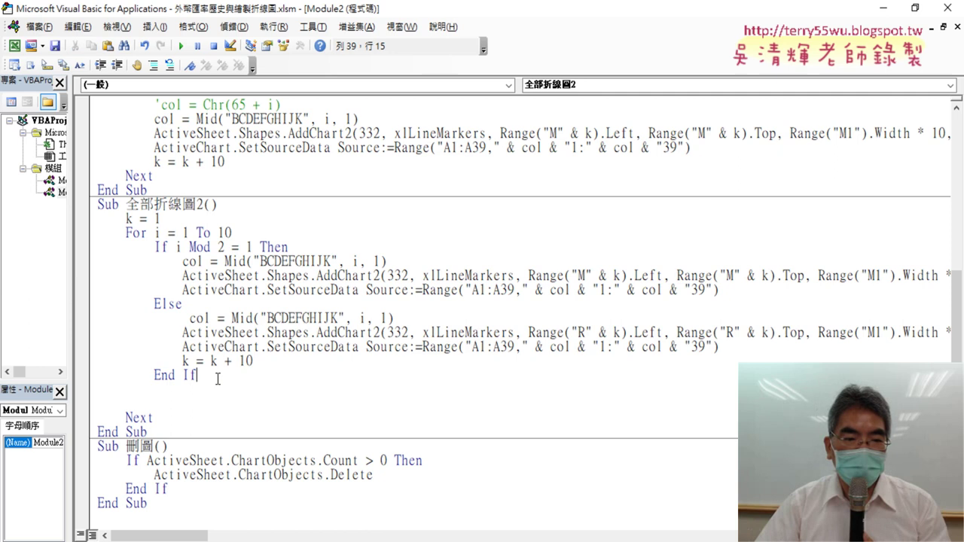
key("Delete")
key("Delete")
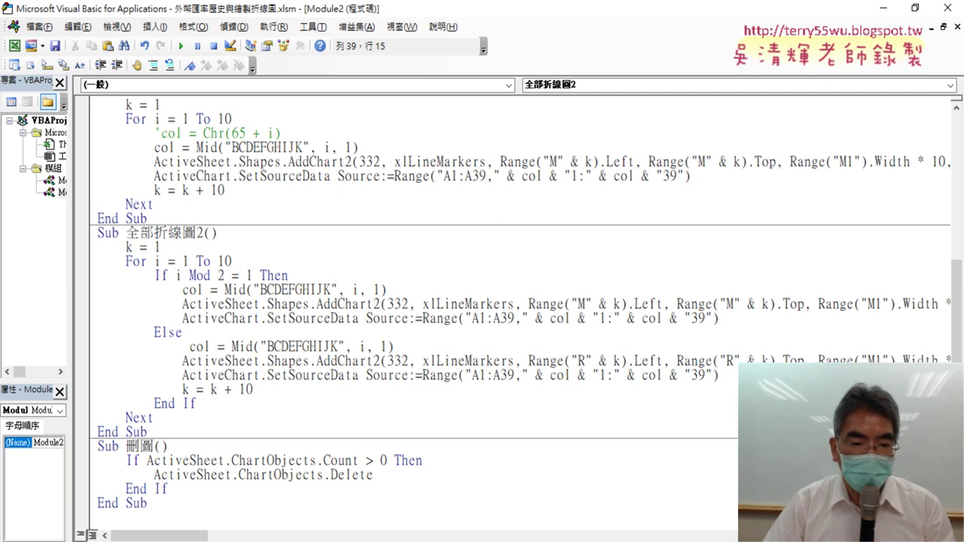
left_click(162, 497)
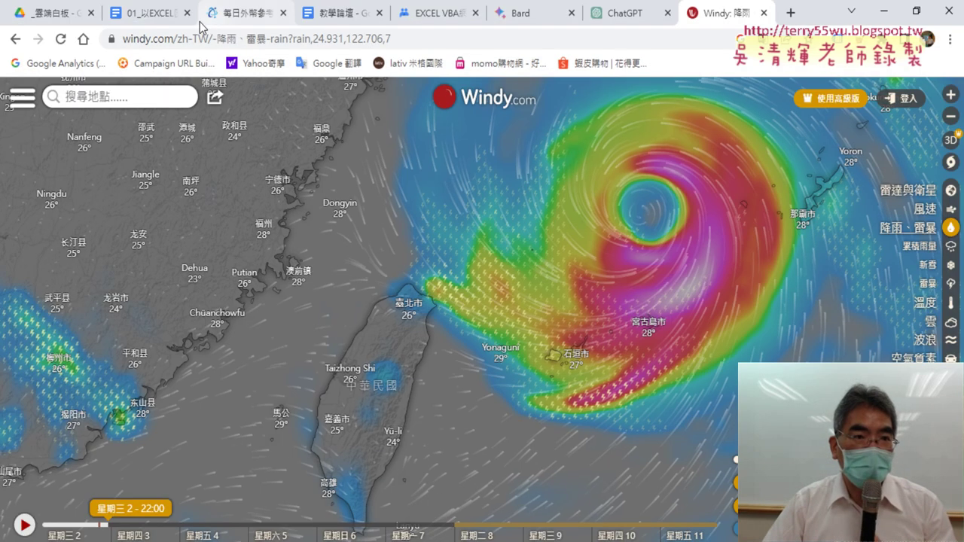
Show the 全部折線圖2 code in the 01_以EXCEL lesson notes, then stop the EVO class broadcast.
left_click(148, 15)
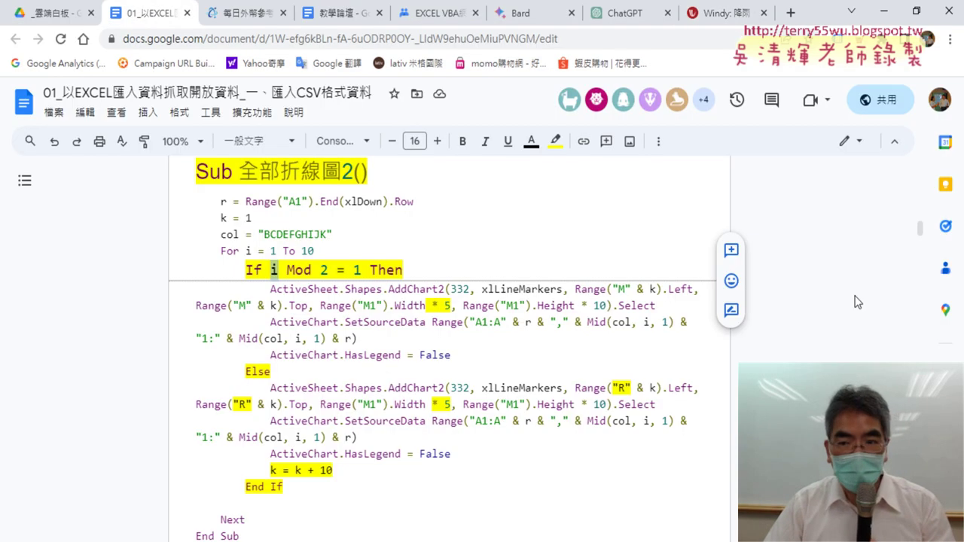
left_click_drag(196, 170, 366, 495)
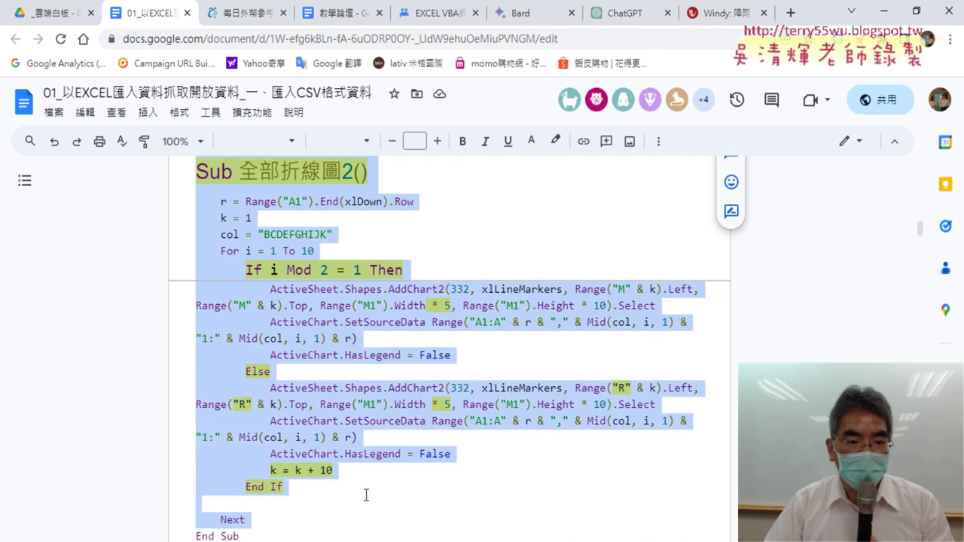
left_click(366, 495)
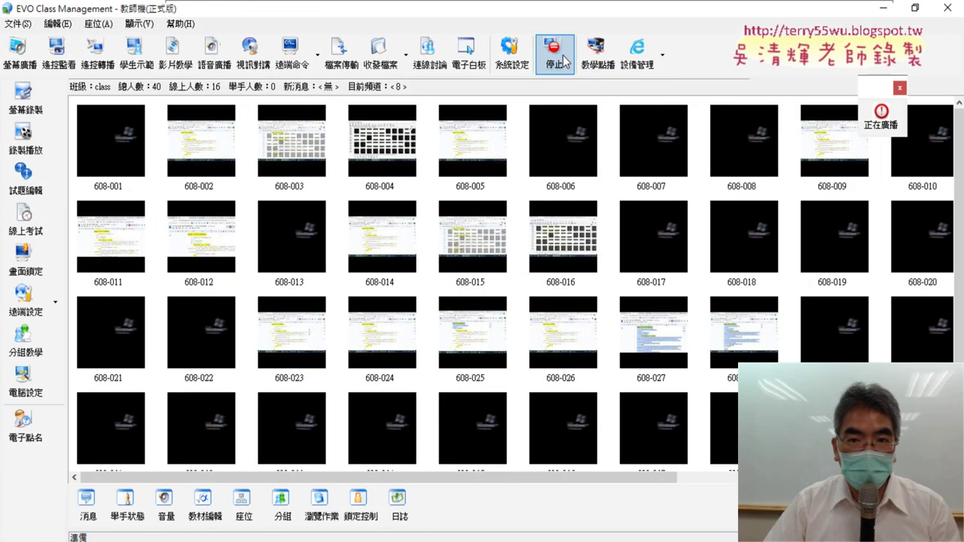
left_click(555, 55)
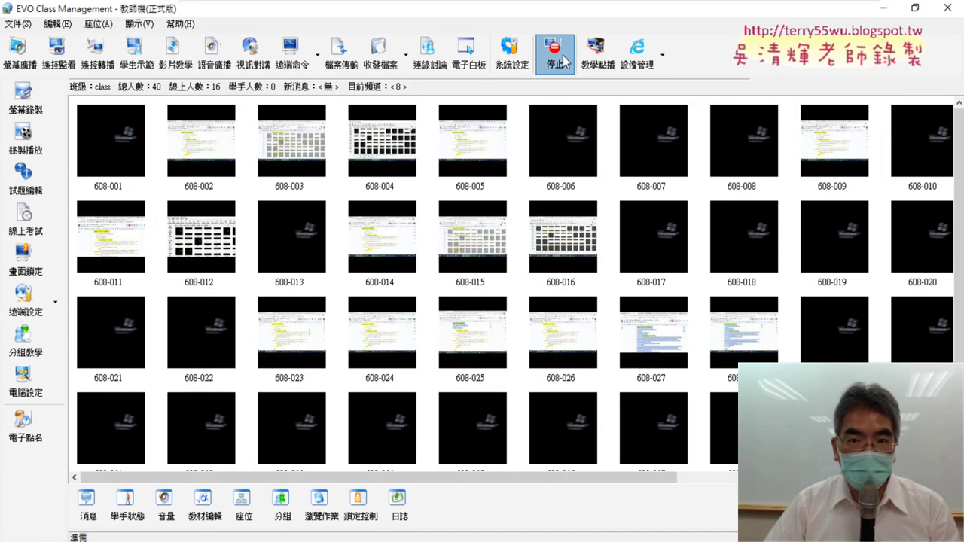